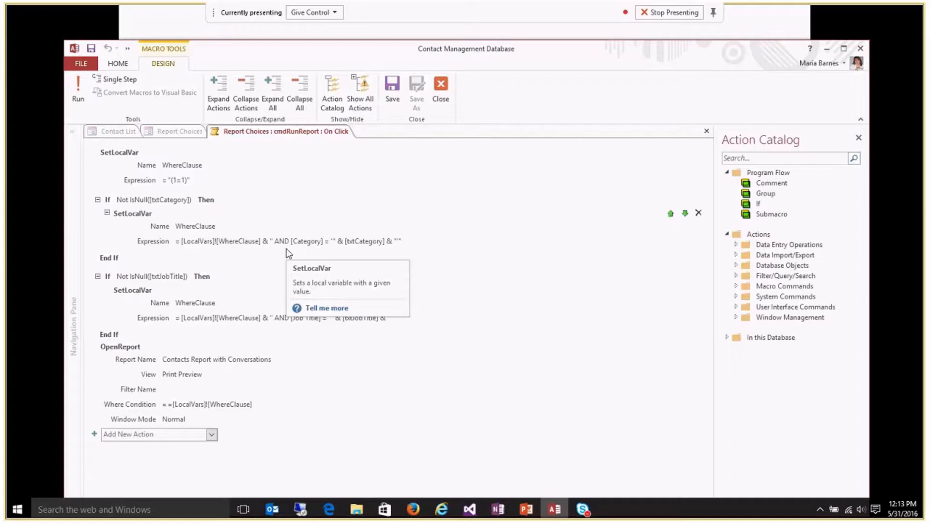
Review the WhereClause expressions in the Run Report button's On Click macro, and close the macro
{"action": "left_click", "coordinate": [175, 185]}
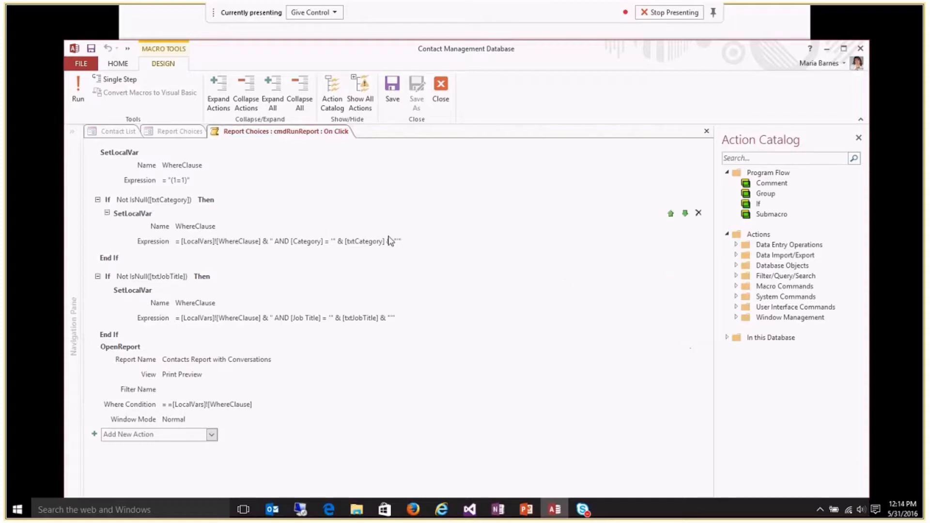
{"action": "left_click", "coordinate": [441, 91]}
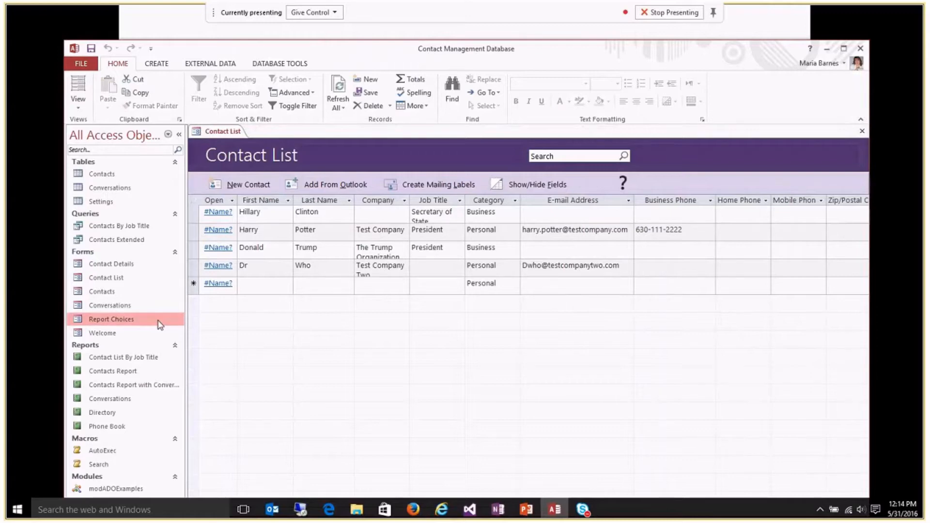
Run the report from the Report Choices form for the job title President, and close the preview and the form
{"action": "double_click", "coordinate": [111, 319]}
{"action": "left_click", "coordinate": [404, 240]}
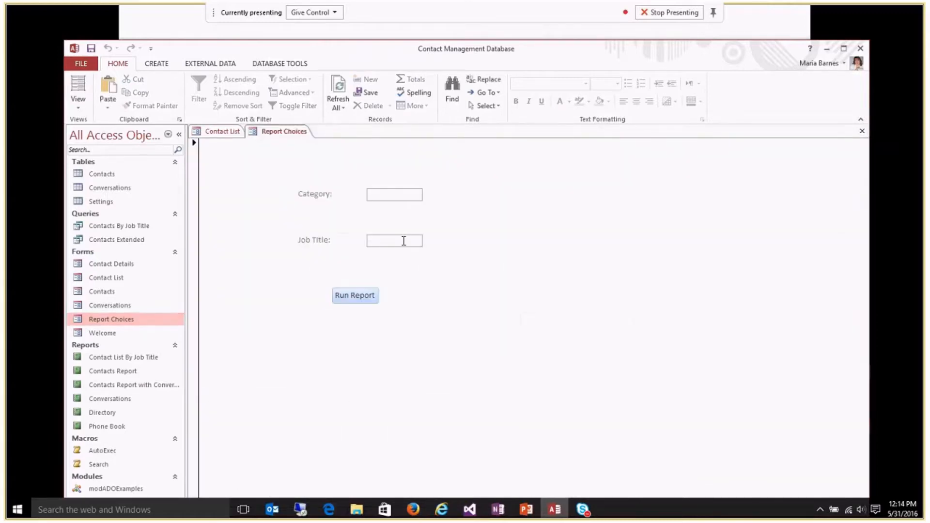
{"action": "type", "text": "President"}
{"action": "left_click", "coordinate": [359, 298]}
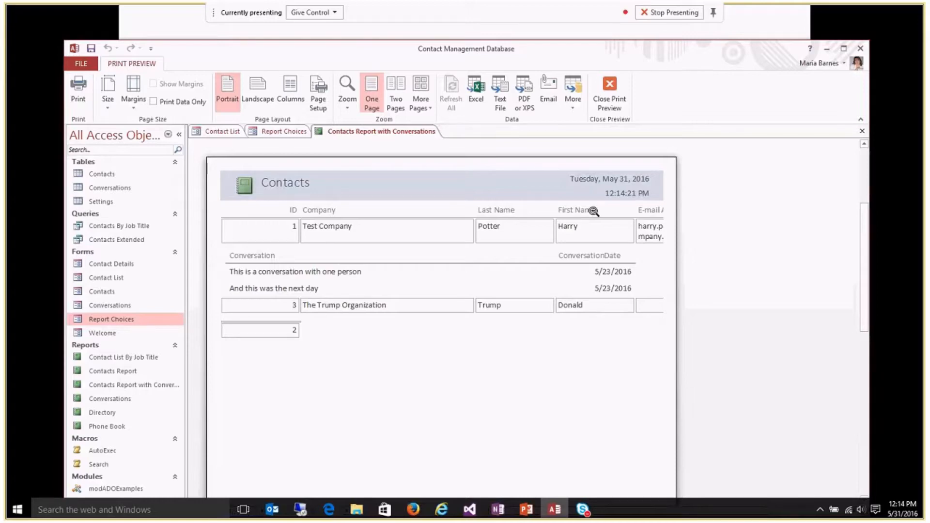
{"action": "left_click", "coordinate": [609, 89]}
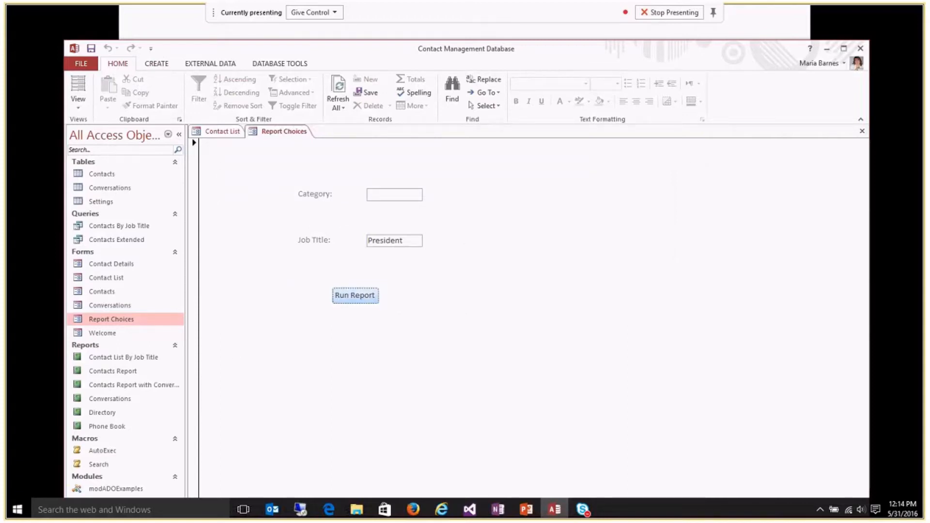
{"action": "key", "text": "alt+Tab"}
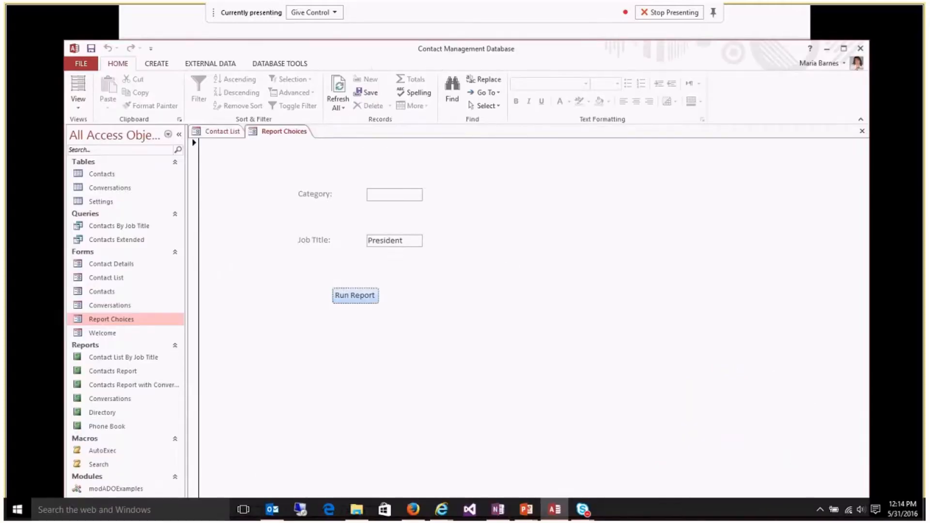
{"action": "left_click", "coordinate": [861, 131]}
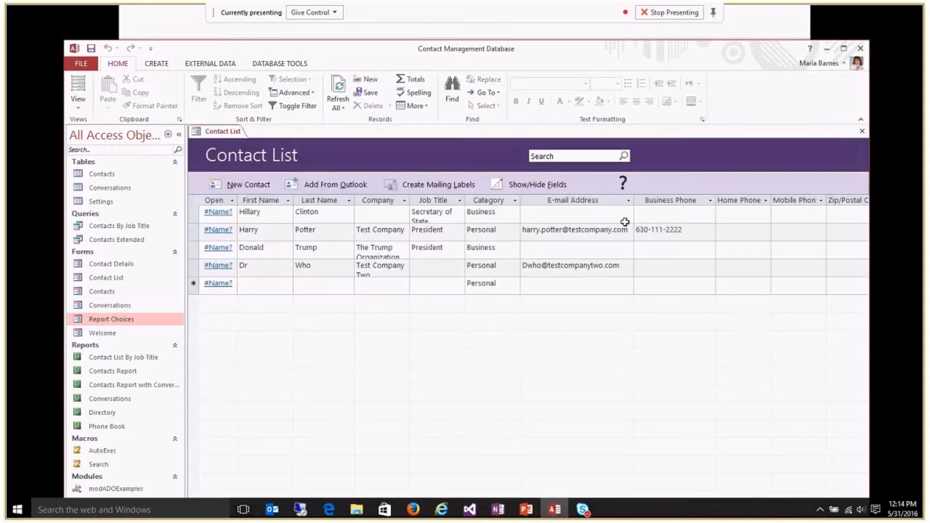
Open the Contacts Extended query in Design View, check its query parameters, and close the query
{"action": "left_click", "coordinate": [137, 240]}
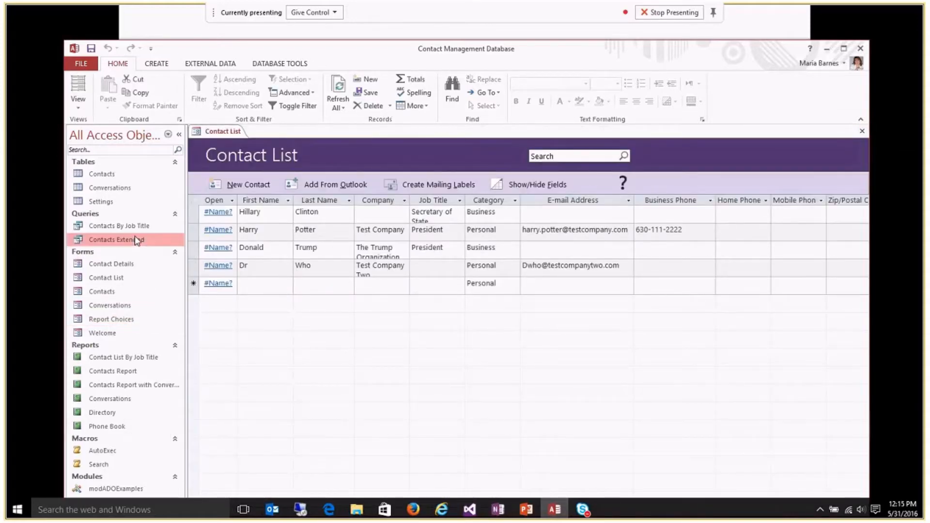
{"action": "right_click", "coordinate": [135, 237]}
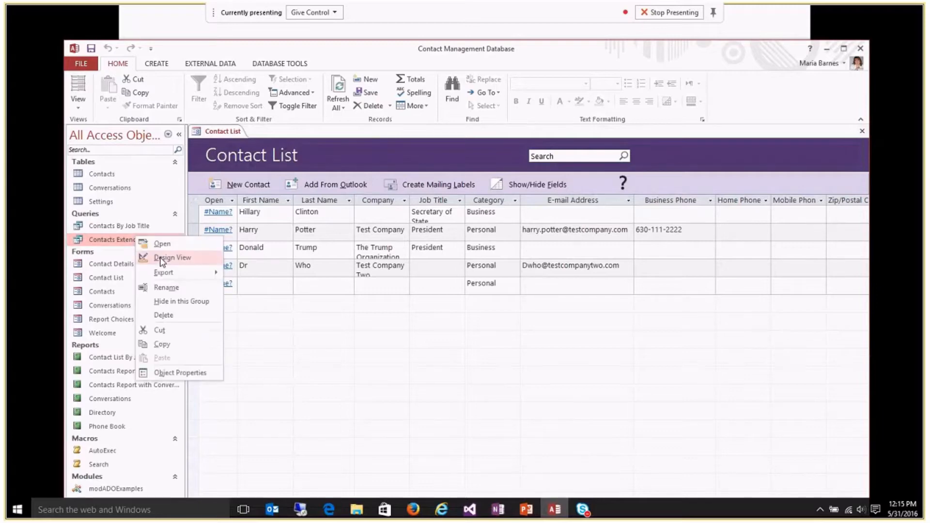
{"action": "left_click", "coordinate": [162, 259]}
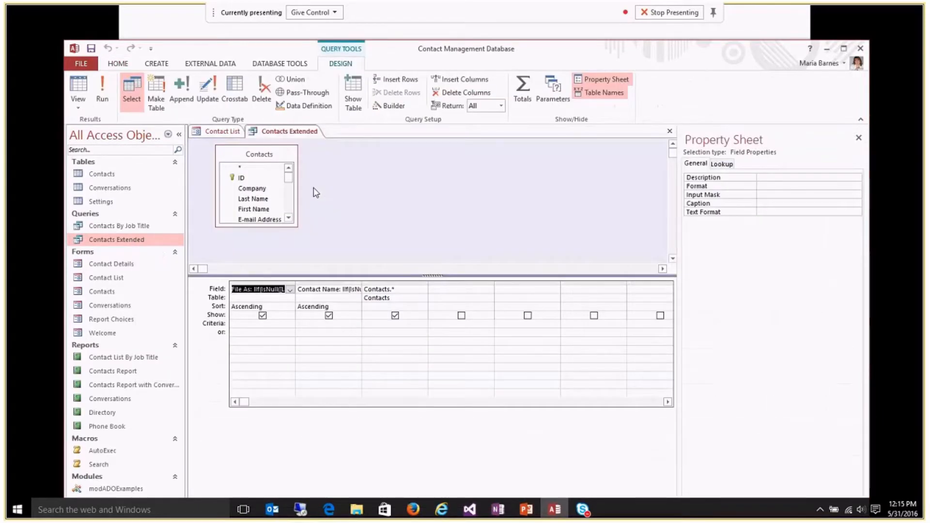
{"action": "left_click", "coordinate": [542, 90]}
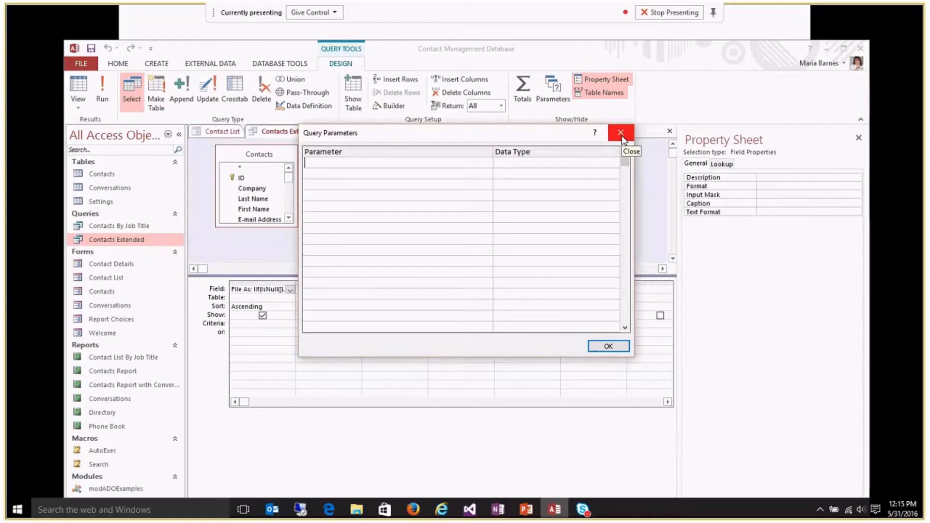
{"action": "left_click", "coordinate": [621, 133]}
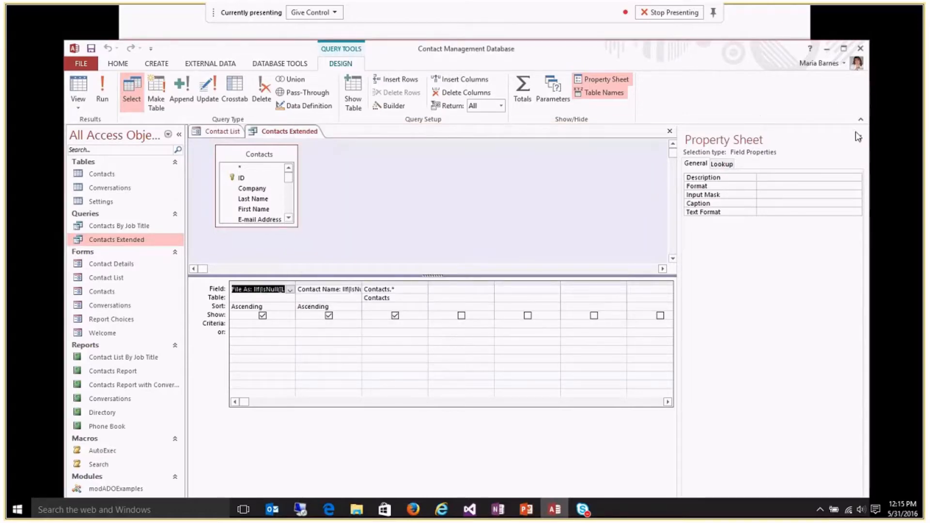
{"action": "left_click", "coordinate": [670, 132]}
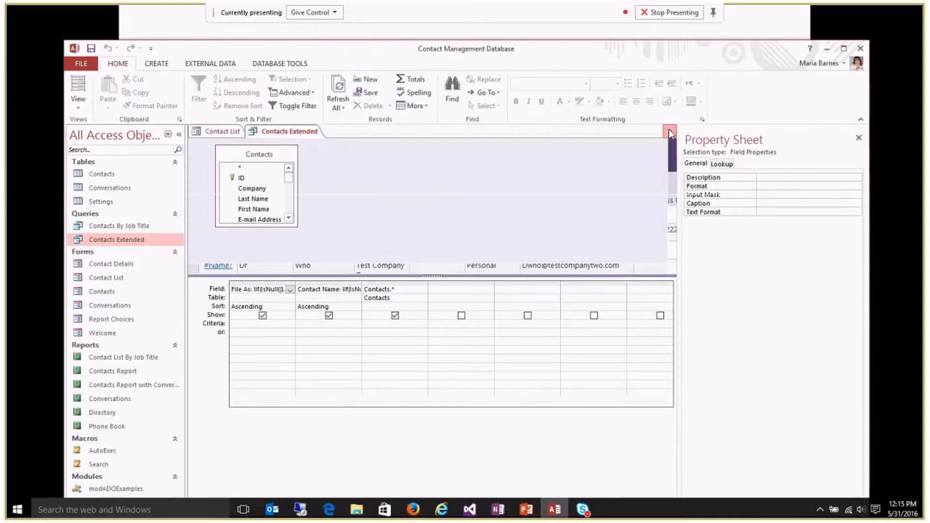
Examine the query parameters of Contacts By Job Title in Design View, and close the query
{"action": "right_click", "coordinate": [147, 226]}
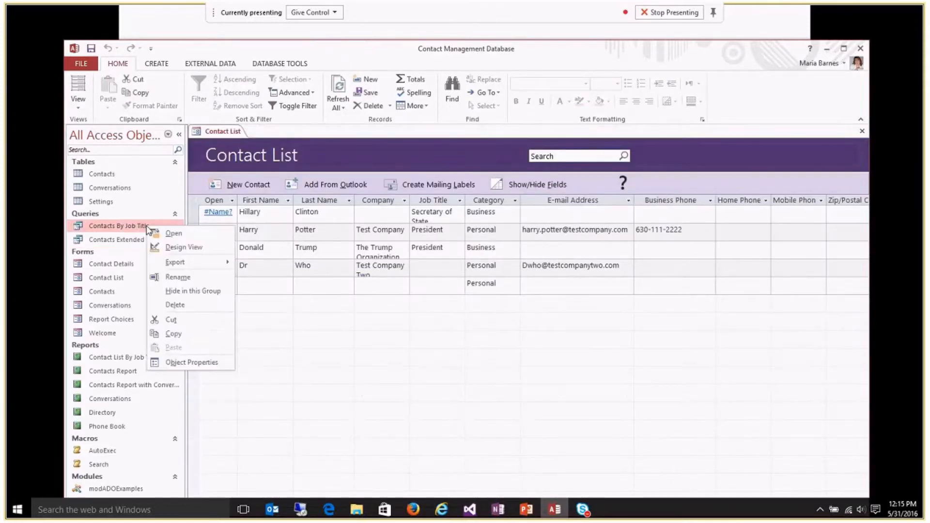
{"action": "left_click", "coordinate": [183, 247]}
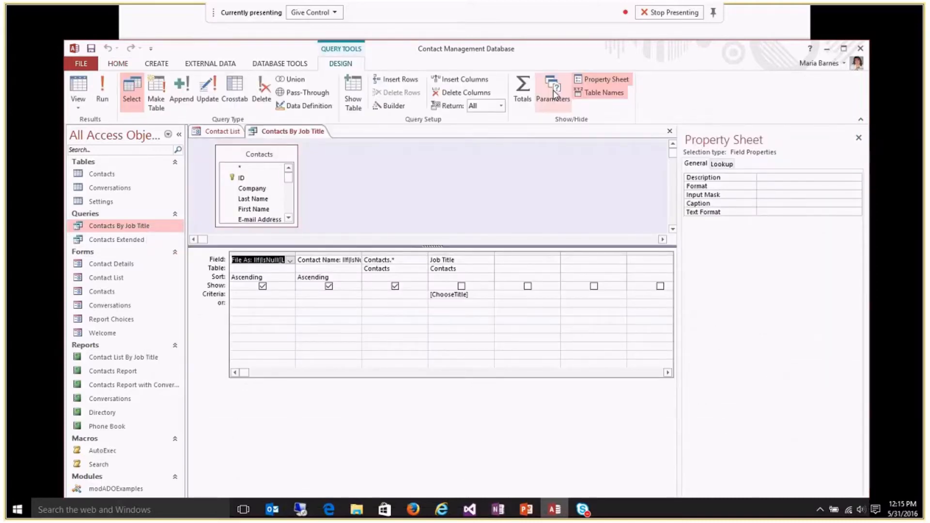
{"action": "left_click", "coordinate": [553, 90]}
{"action": "left_click_drag", "start_coordinate": [734, 177], "coordinate": [739, 154]}
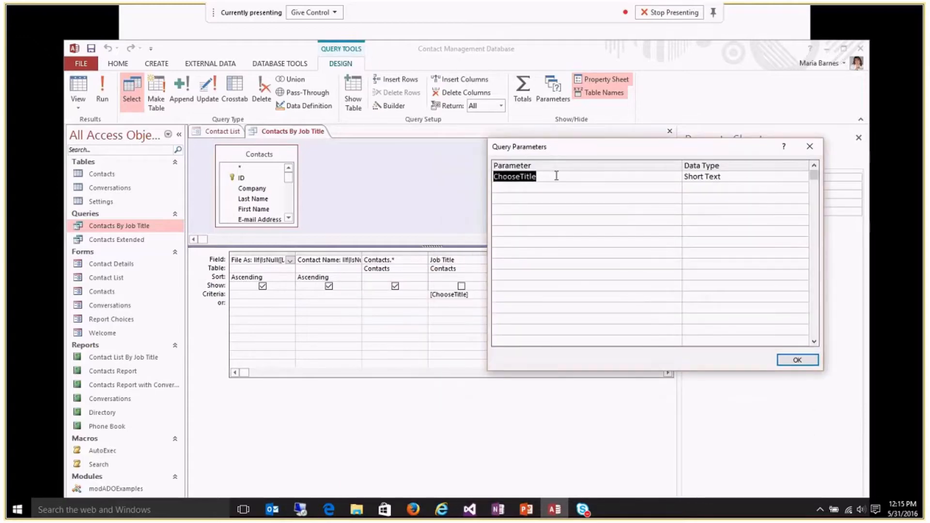
{"action": "left_click", "coordinate": [813, 150]}
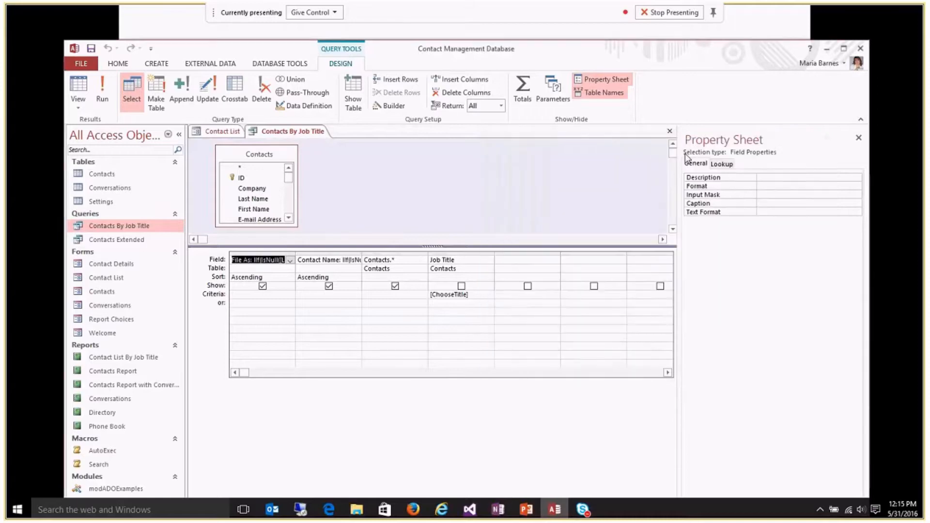
{"action": "left_click", "coordinate": [670, 132]}
Try to run the Contacts By Job Title query with President as the ChooseTitle parameter
{"action": "double_click", "coordinate": [145, 226]}
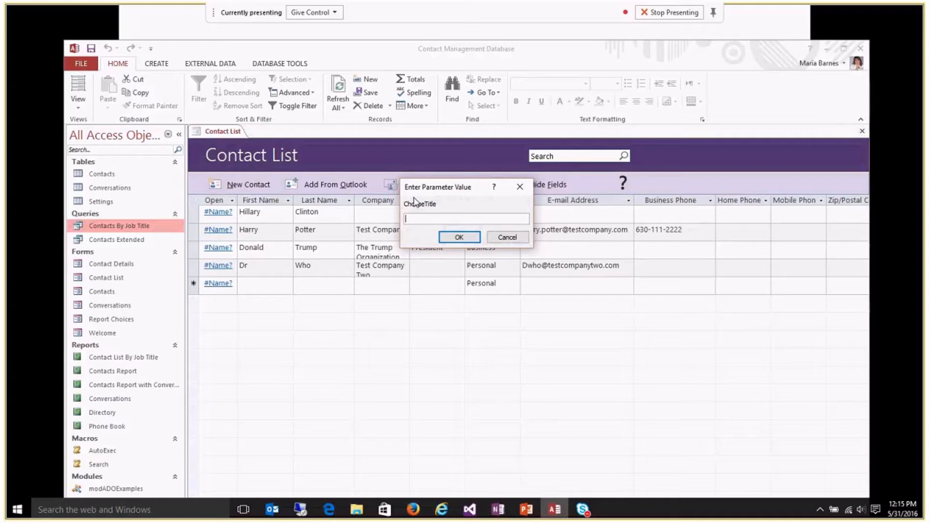
{"action": "left_click_drag", "start_coordinate": [442, 187], "coordinate": [386, 280]}
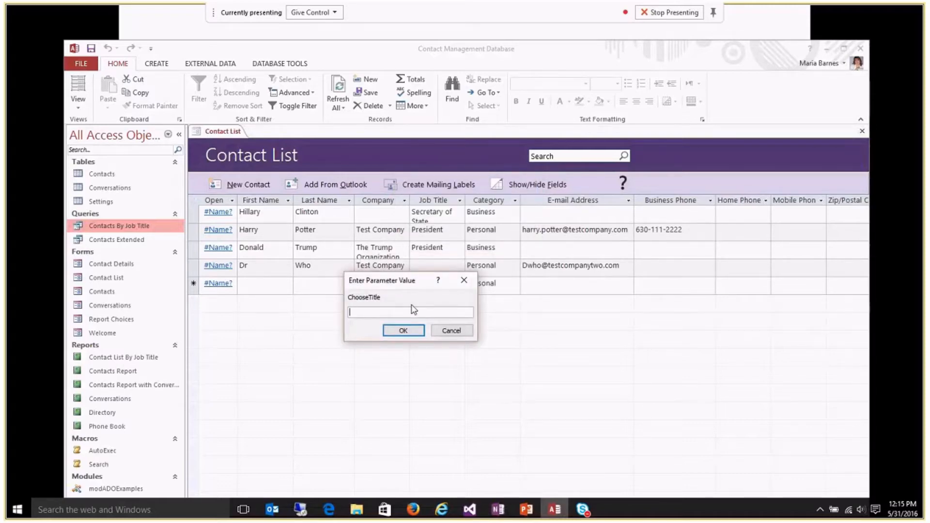
{"action": "type", "text": "President"}
{"action": "key", "text": "Return"}
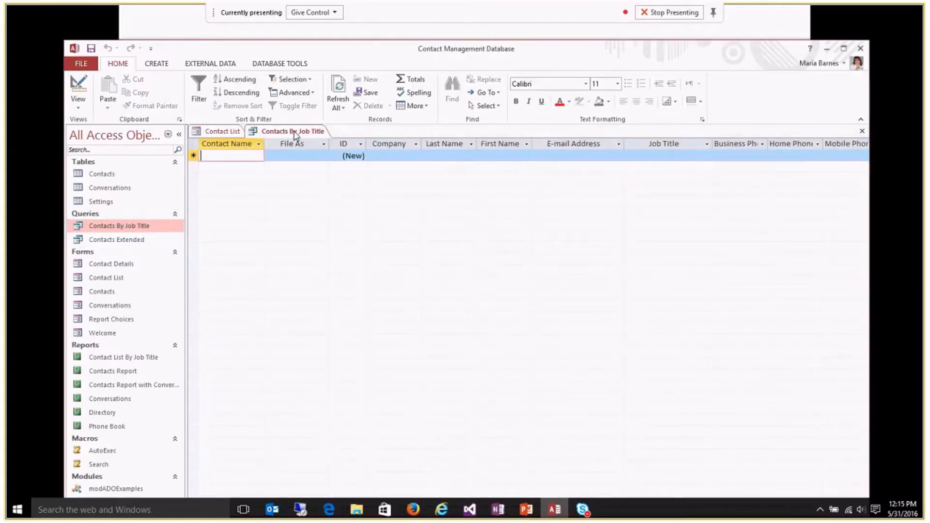
Inspect the Contacts By Job Title query in SQL View and Design View, and close it
{"action": "right_click", "coordinate": [295, 134]}
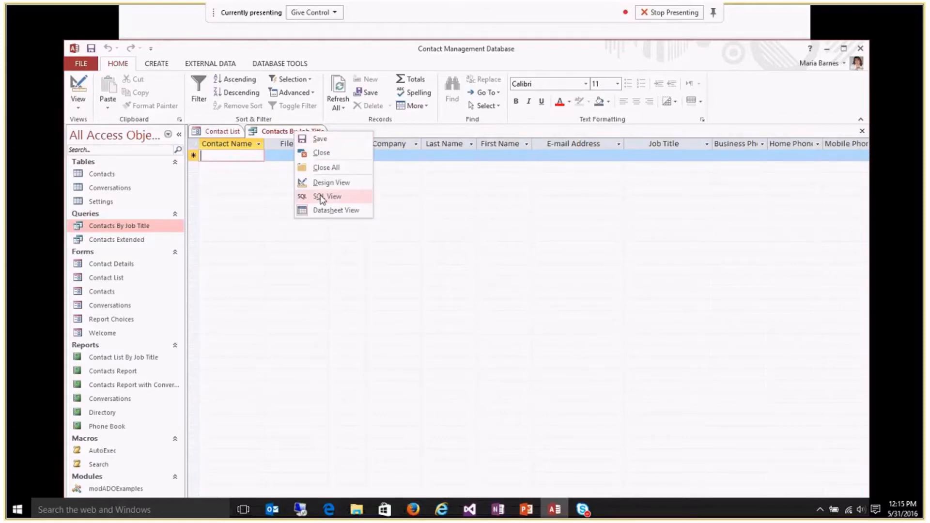
{"action": "left_click", "coordinate": [322, 197]}
{"action": "right_click", "coordinate": [322, 134]}
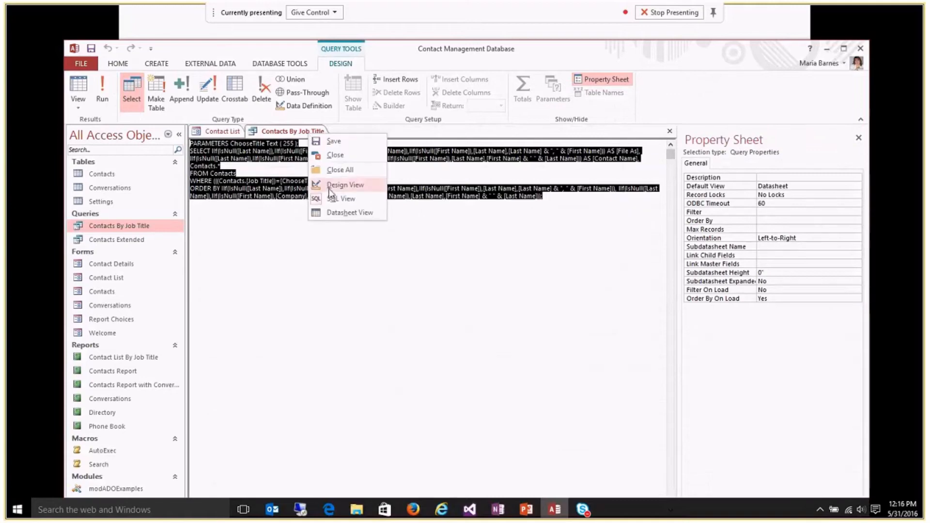
{"action": "left_click", "coordinate": [333, 183]}
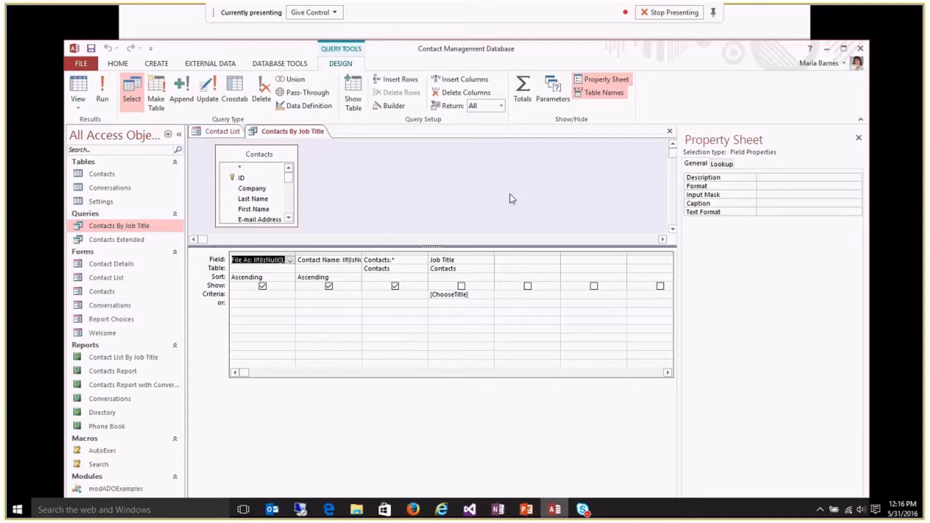
{"action": "left_click", "coordinate": [670, 132]}
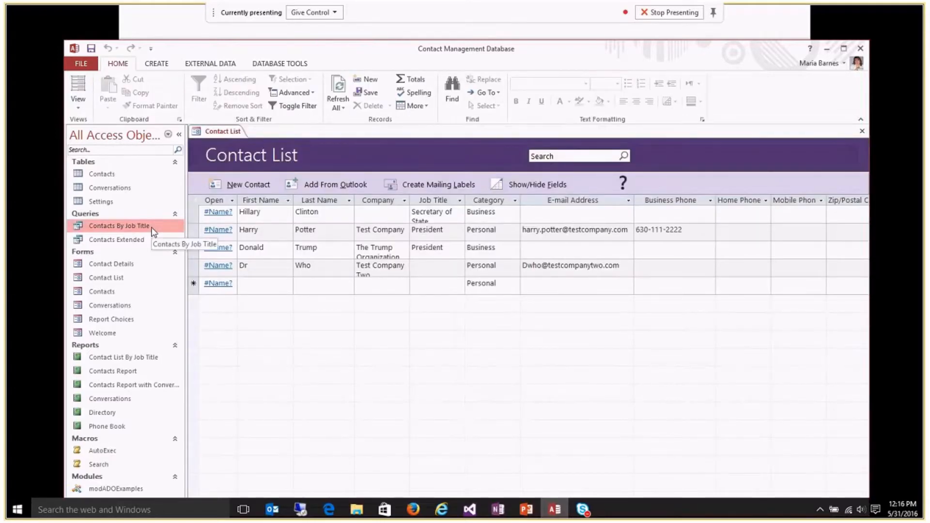
Rerun the Contacts By Job Title query with ChooseTitle set to President, and close the resulting datasheet
{"action": "double_click", "coordinate": [152, 228]}
{"action": "type", "text": "President"}
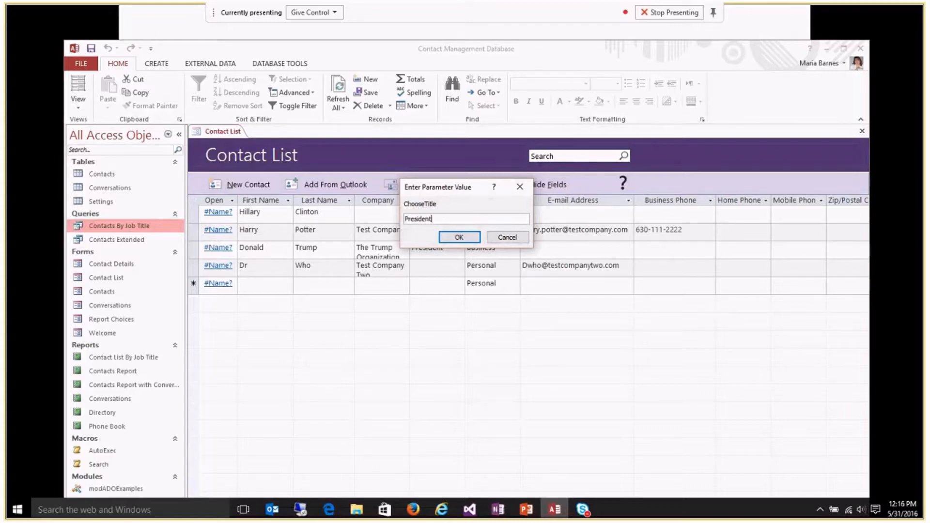
{"action": "key", "text": "Return"}
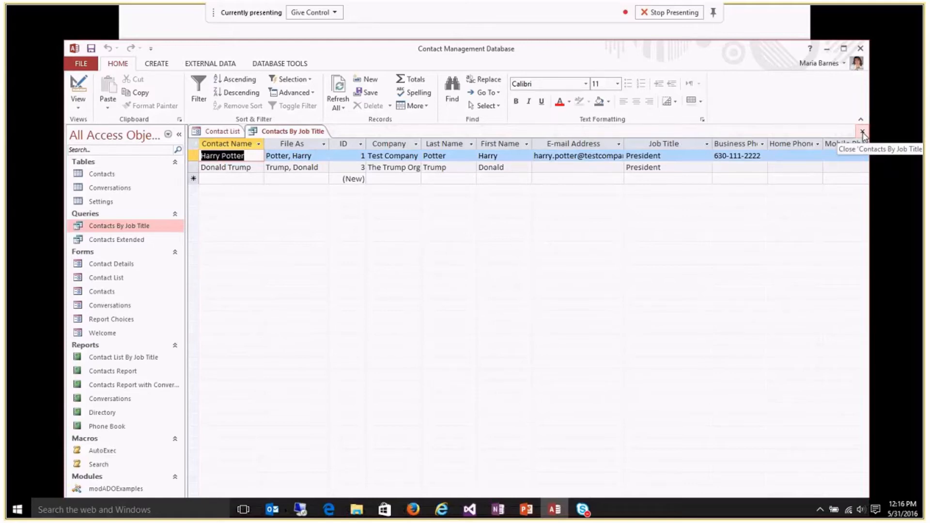
{"action": "left_click", "coordinate": [862, 131]}
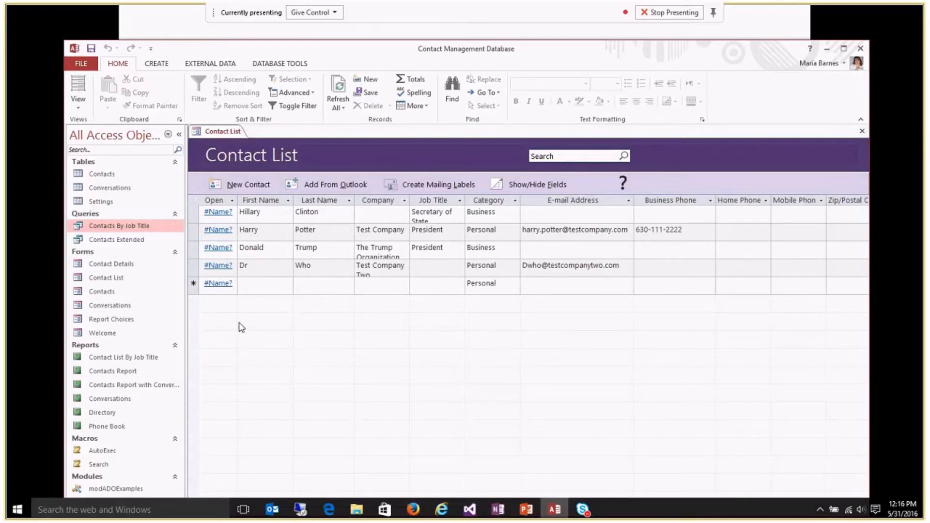
Open the Contact List By Job Title report in Design View, check its record source, and close it
{"action": "left_click", "coordinate": [154, 360]}
{"action": "right_click", "coordinate": [153, 359]}
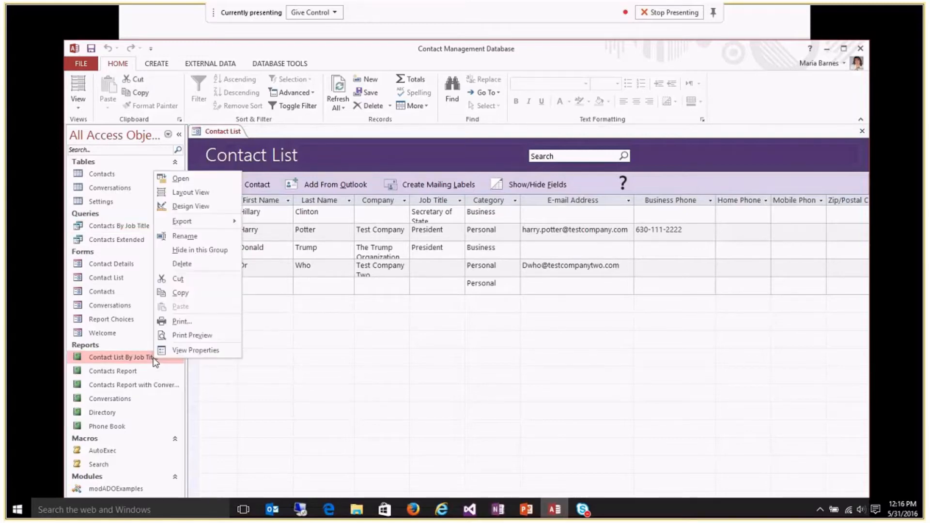
{"action": "left_click", "coordinate": [189, 208]}
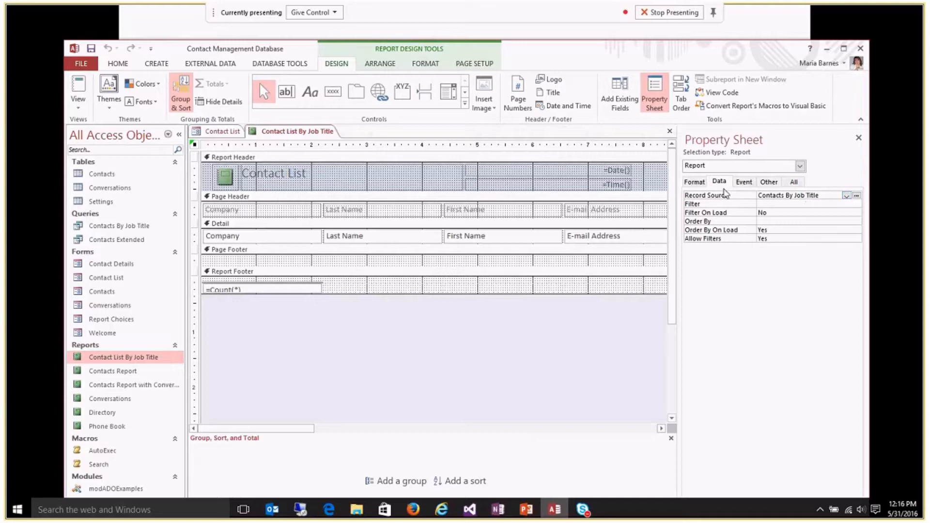
{"action": "left_click", "coordinate": [669, 131]}
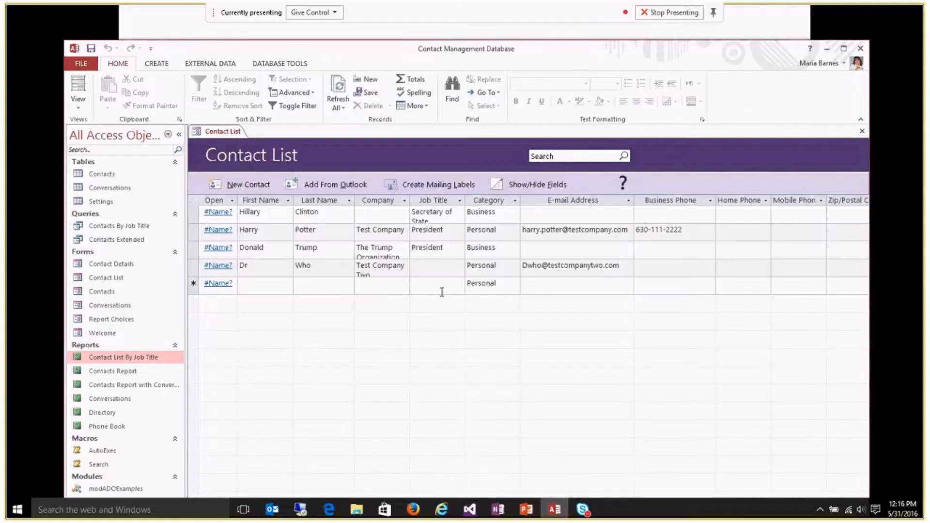
Run the Contact List By Job Title report with ChooseTitle set to President, close it, and switch to the slide show
{"action": "double_click", "coordinate": [160, 357]}
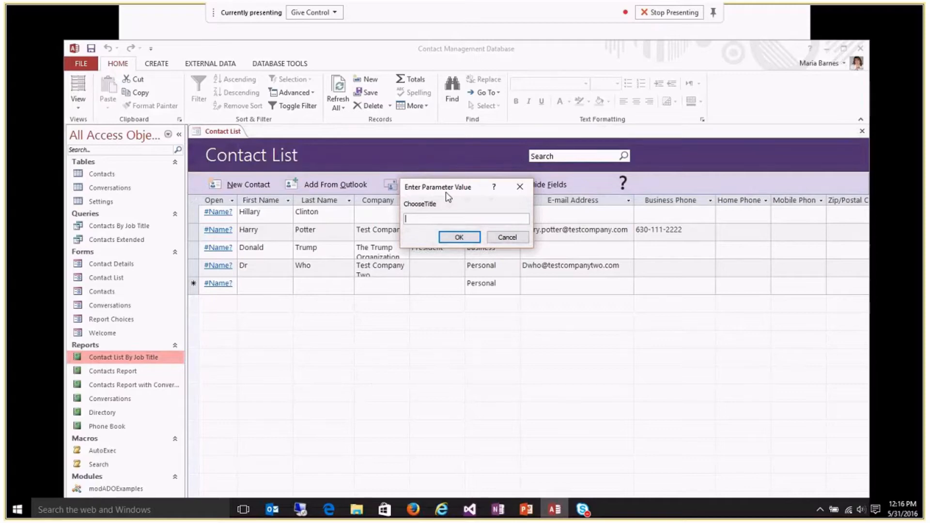
{"action": "type", "text": "President"}
{"action": "key", "text": "Return"}
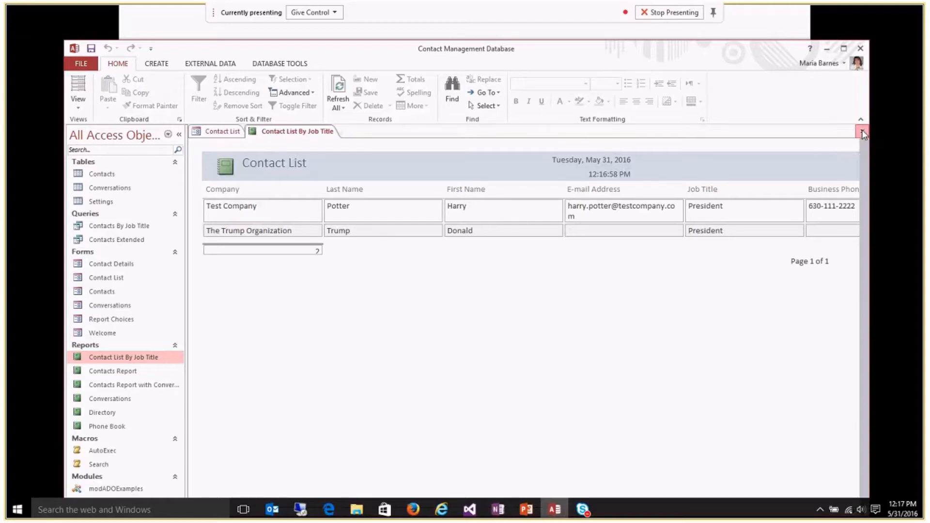
{"action": "left_click", "coordinate": [862, 132]}
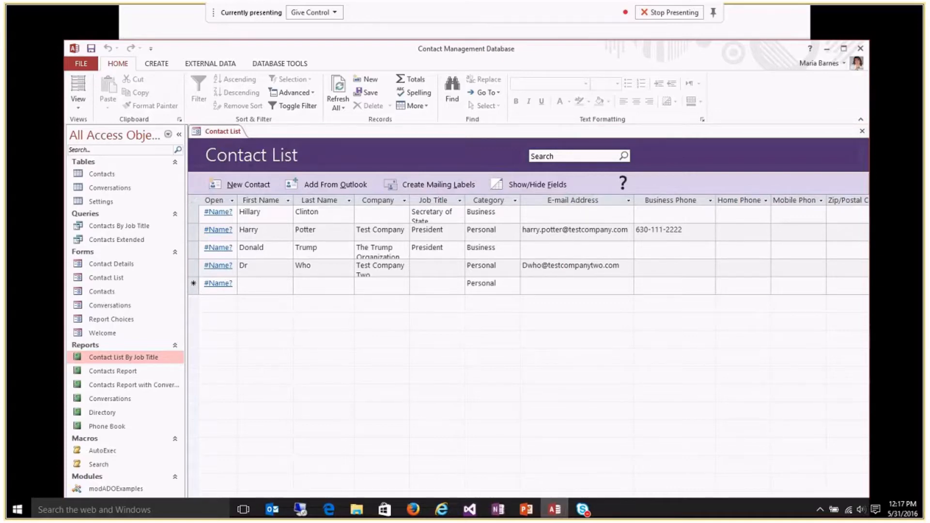
{"action": "key", "text": "alt+Tab"}
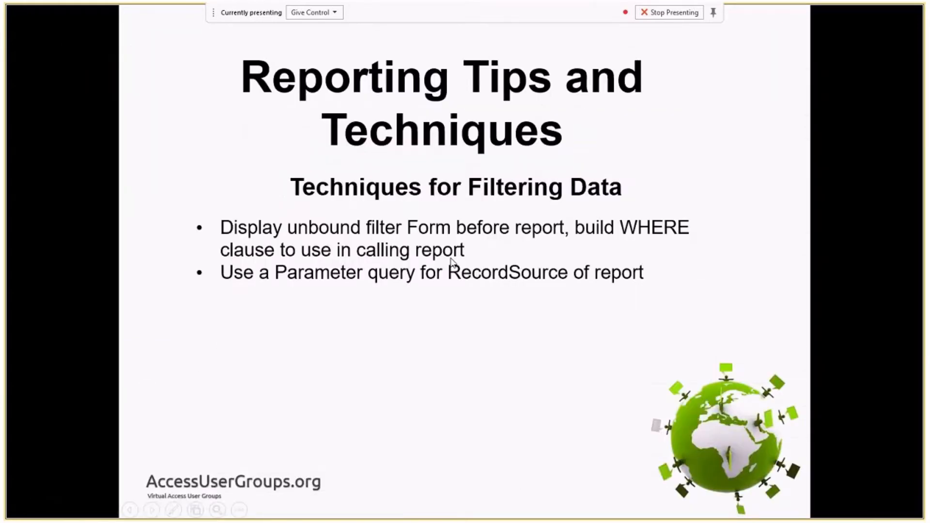
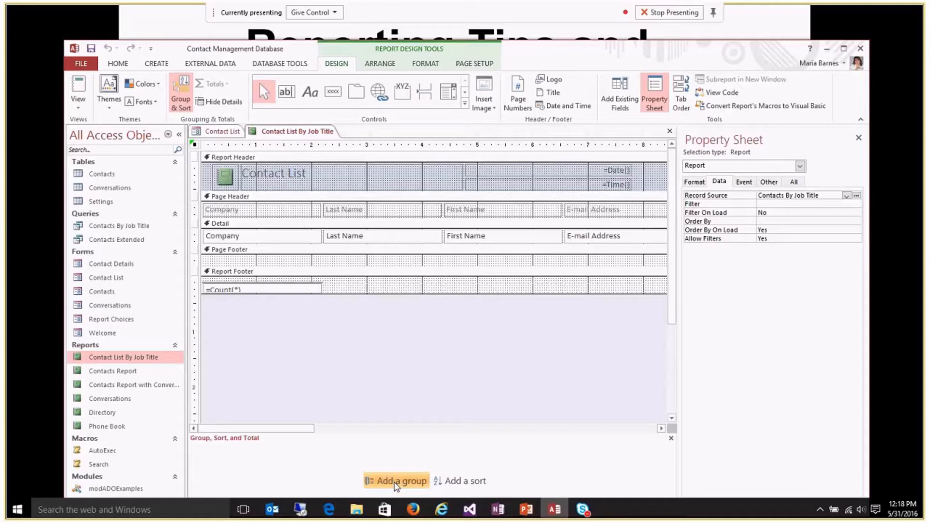
Add a group on Job Title to the Contact List By Job Title report and select its Job Title Header section
{"action": "left_click", "coordinate": [396, 484]}
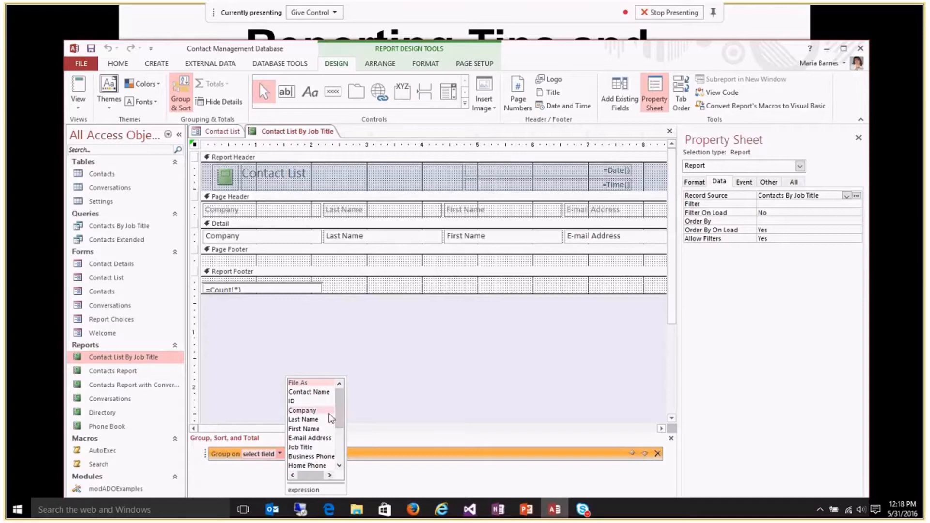
{"action": "left_click", "coordinate": [310, 447]}
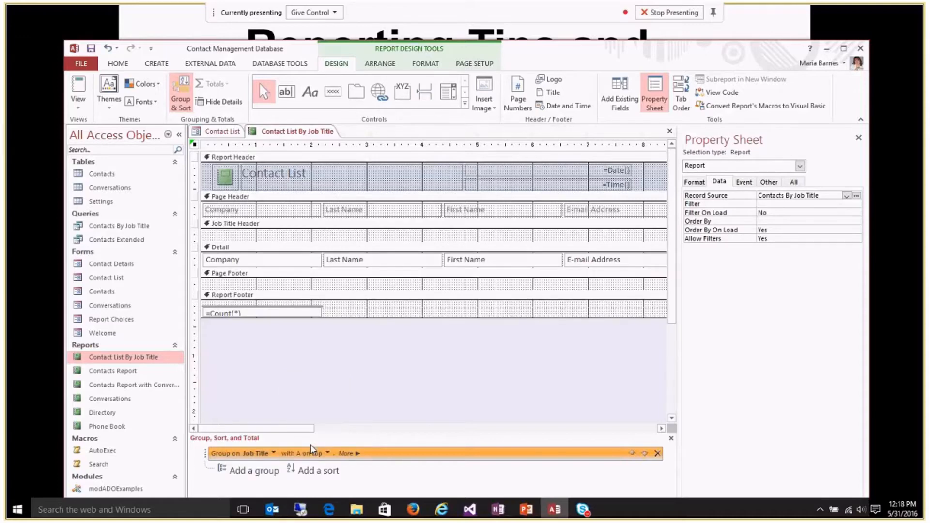
{"action": "left_click", "coordinate": [231, 225]}
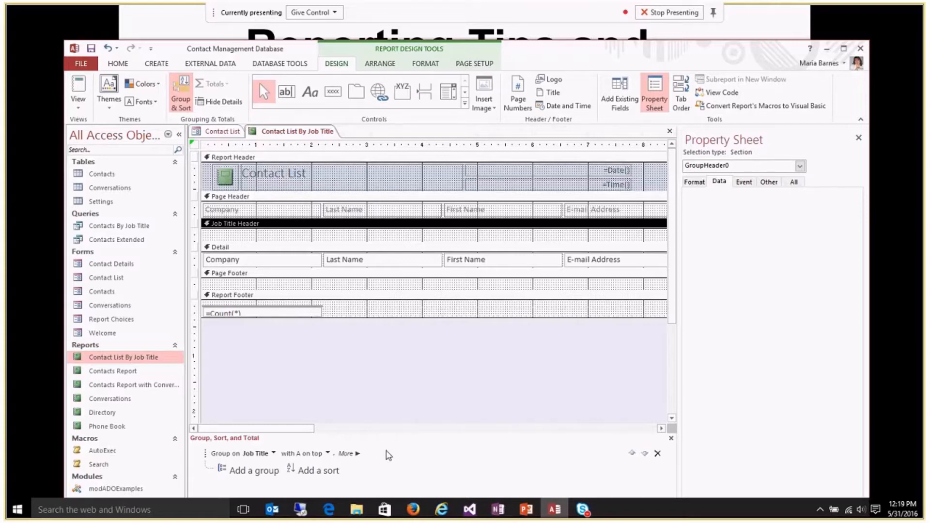
Expand the Job Title group's settings and examine its footer, keep-together, header, sort order and grouping interval options
{"action": "left_click", "coordinate": [351, 453]}
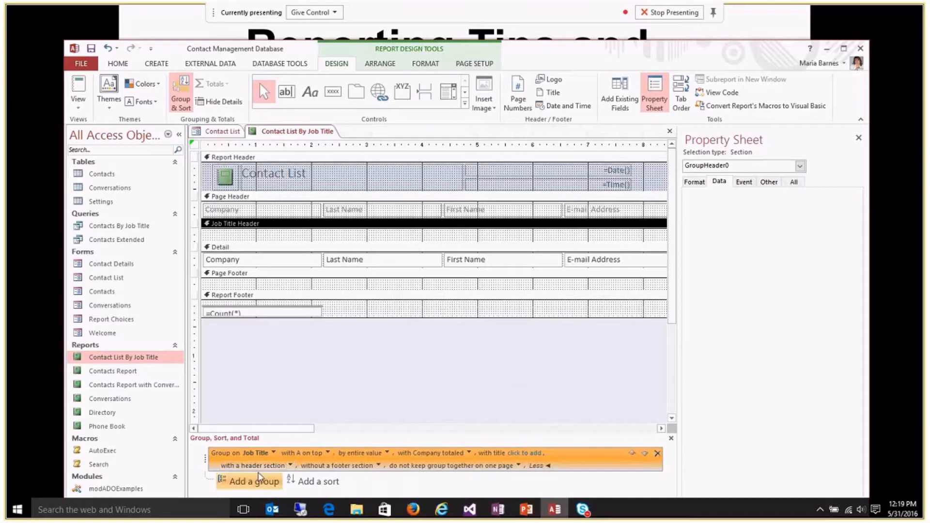
{"action": "left_click", "coordinate": [378, 466]}
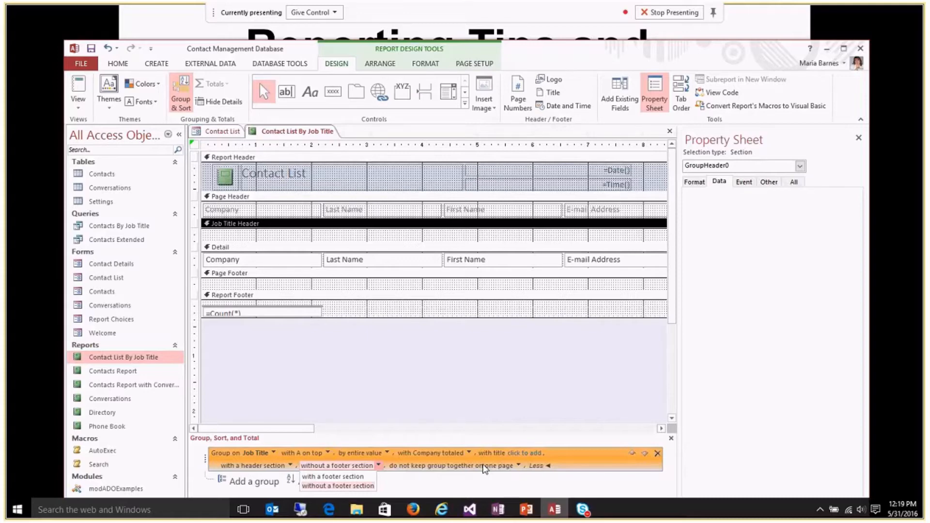
{"action": "left_click", "coordinate": [518, 465]}
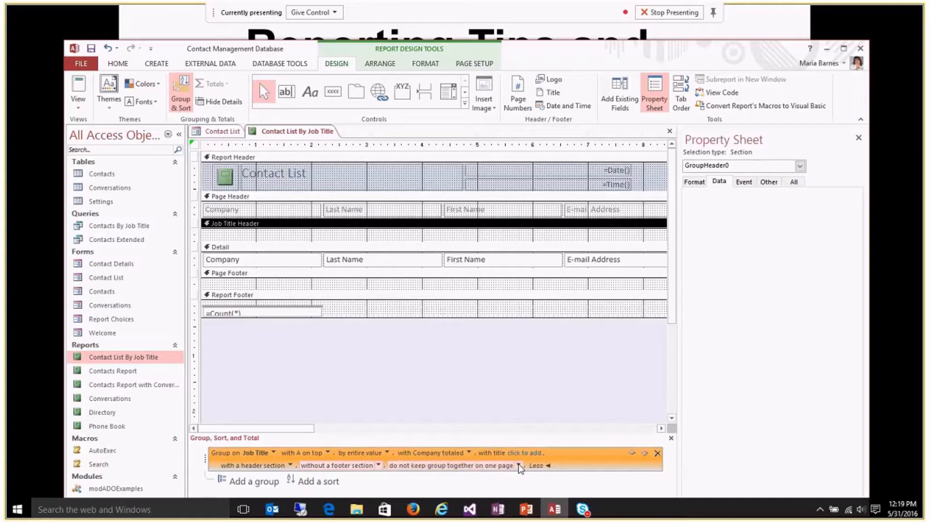
{"action": "left_click", "coordinate": [519, 465]}
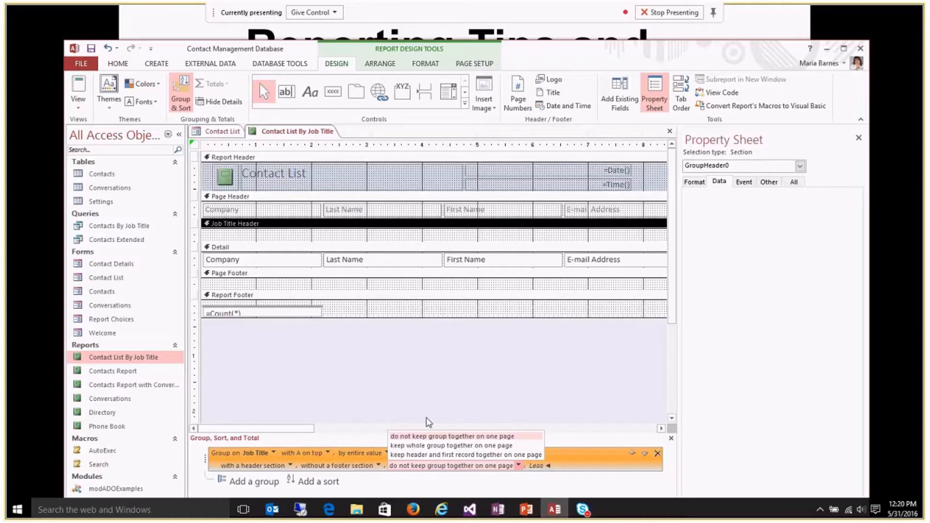
{"action": "left_click", "coordinate": [291, 467]}
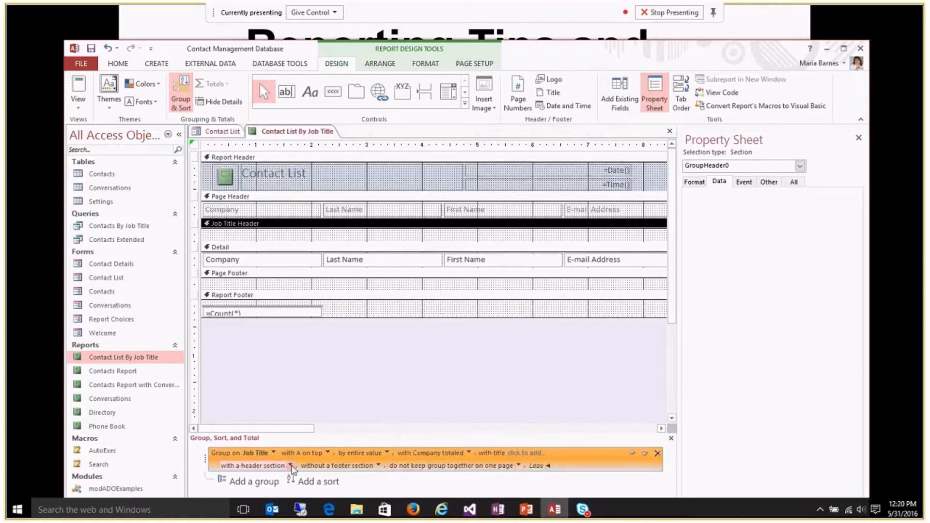
{"action": "left_click", "coordinate": [291, 467]}
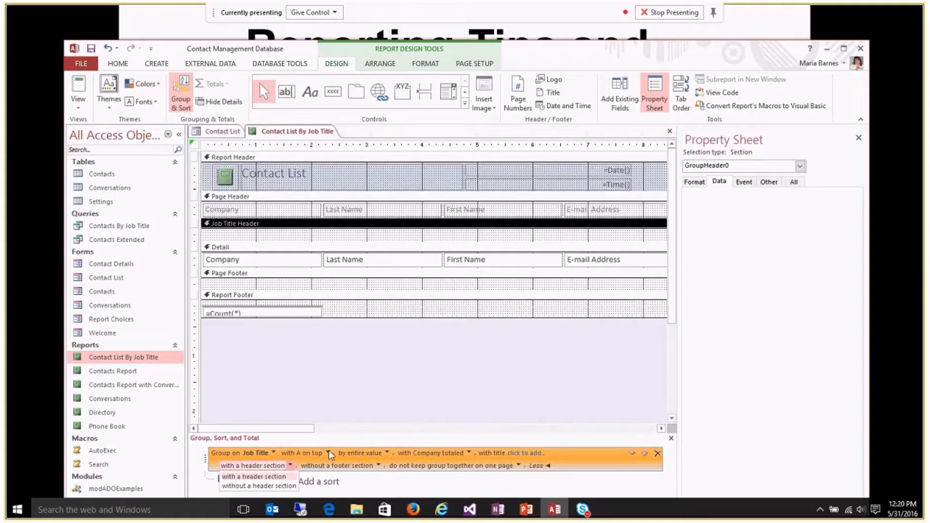
{"action": "left_click", "coordinate": [364, 381]}
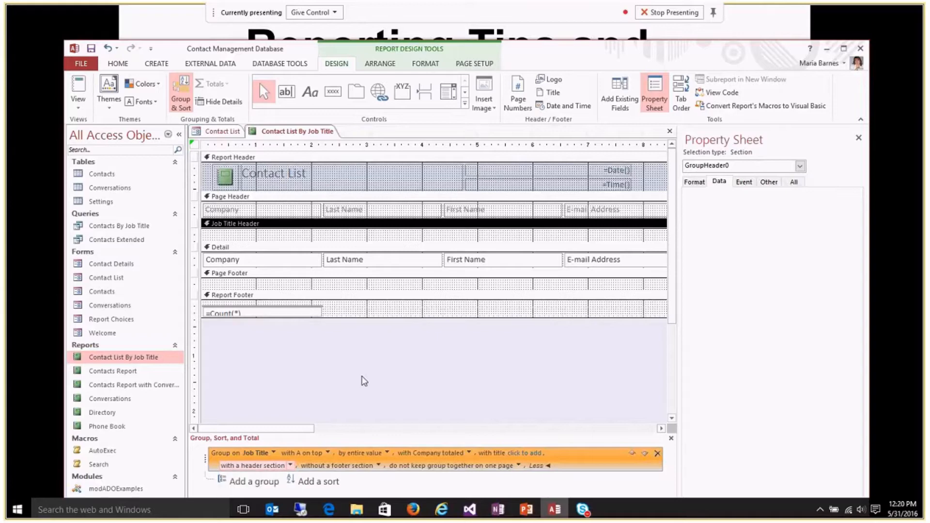
{"action": "left_click", "coordinate": [327, 452]}
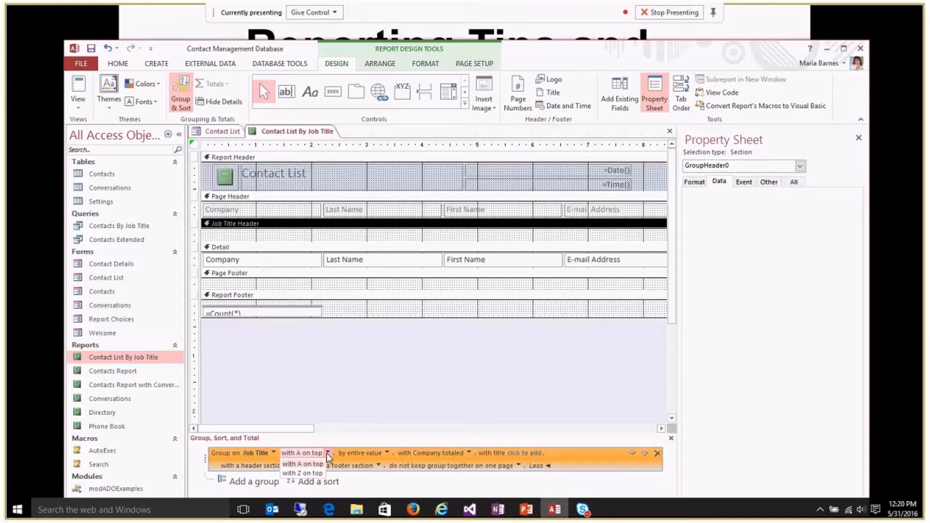
{"action": "left_click", "coordinate": [387, 453]}
{"action": "left_click", "coordinate": [387, 452]}
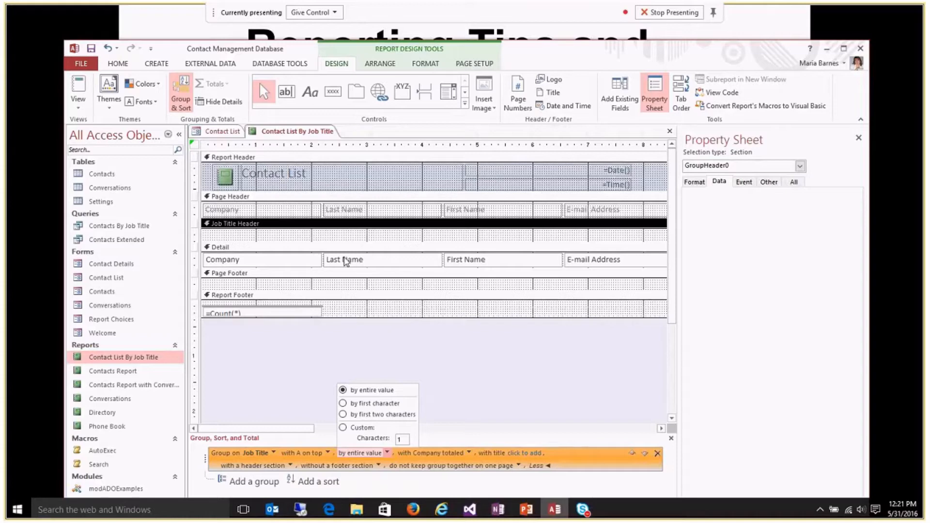
Close the Contact List By Job Title report without saving the grouping, and select Contacts Report among the reports
{"action": "left_click", "coordinate": [671, 135]}
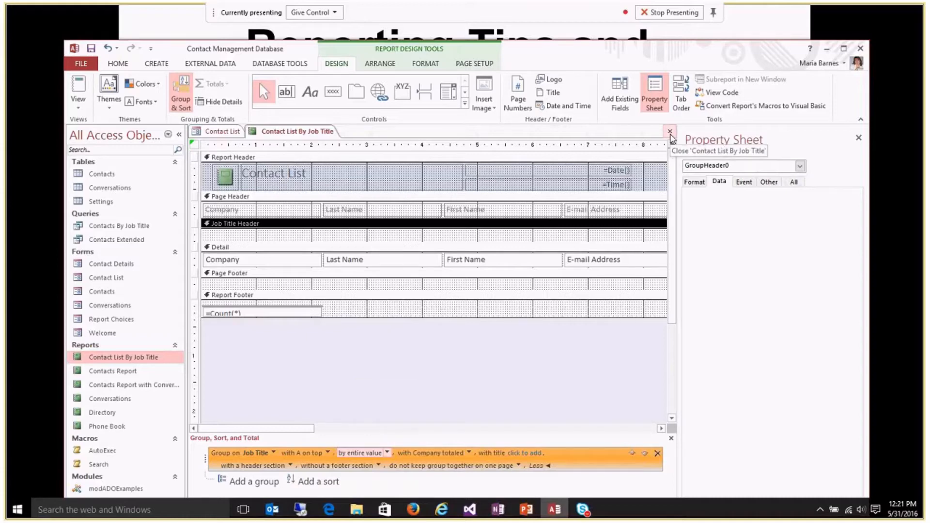
{"action": "left_click", "coordinate": [672, 137]}
{"action": "left_click", "coordinate": [469, 289]}
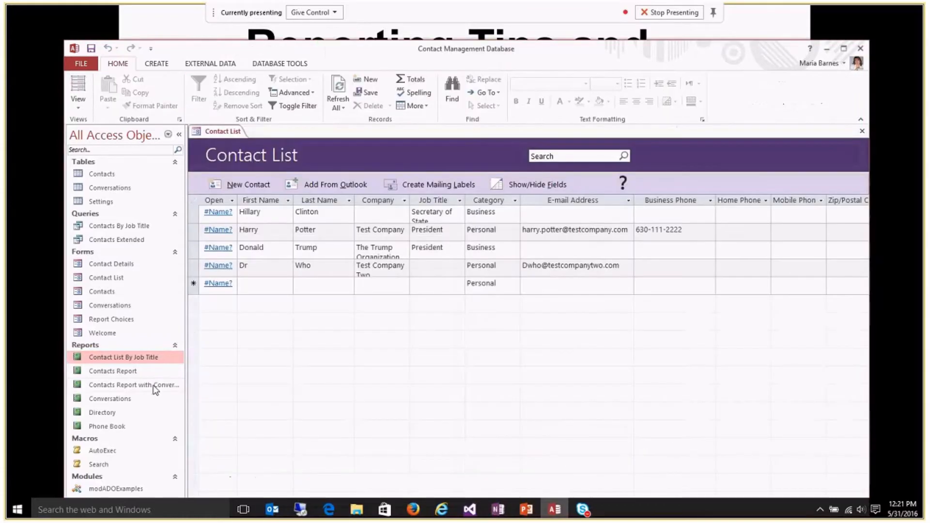
{"action": "left_click", "coordinate": [131, 373]}
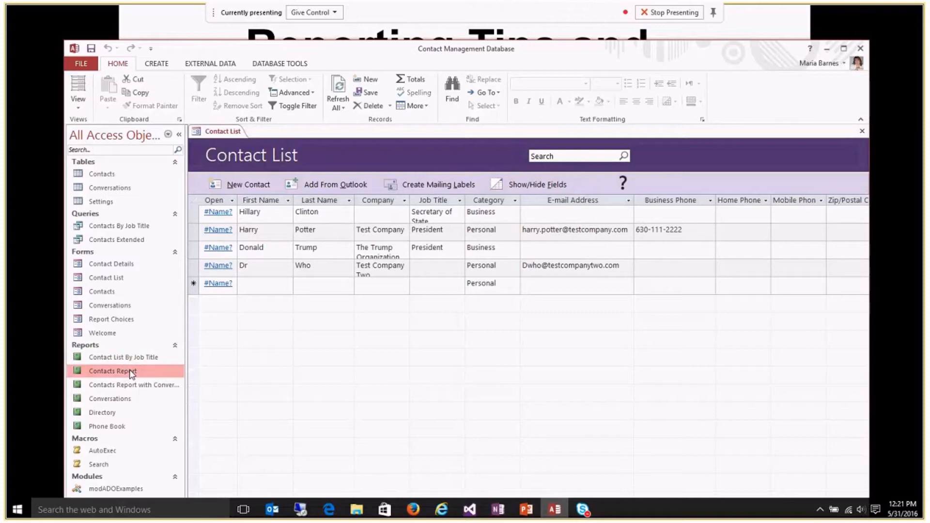
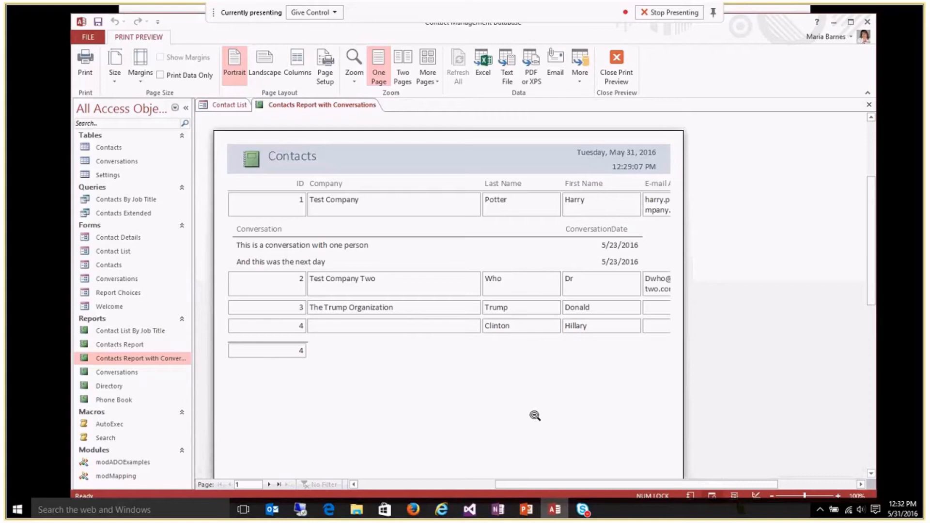
Switch to the slide show to review the Grouping and Sub Reports slide, and return to Access
{"action": "left_click", "coordinate": [525, 513]}
{"action": "left_click", "coordinate": [562, 473]}
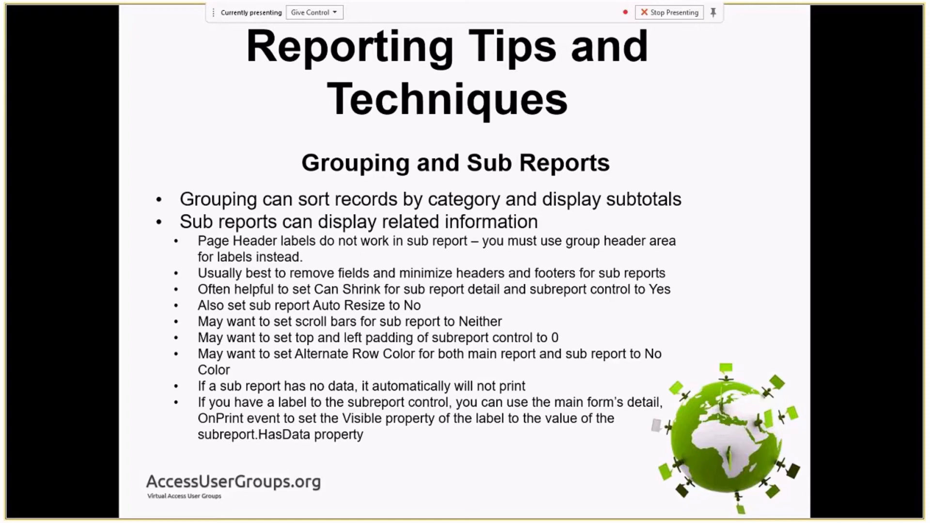
{"action": "key", "text": "alt+Tab"}
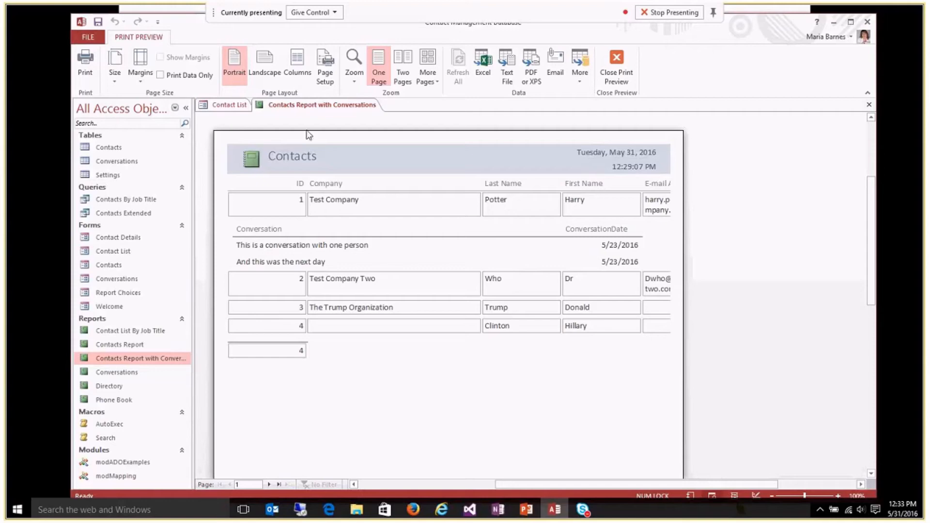
Open Contacts Report with Conversations in Design View and move the Conversations subreport down to a Top position of 0.5417"
{"action": "right_click", "coordinate": [307, 107]}
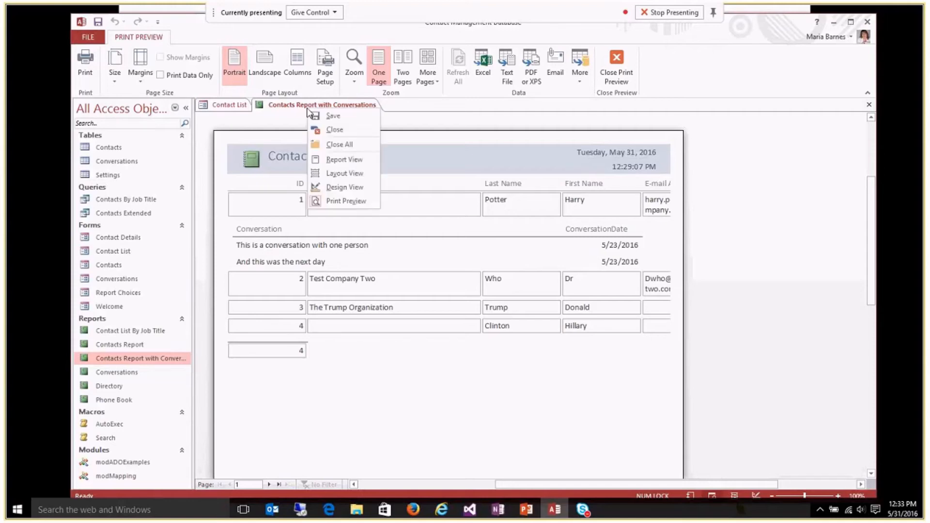
{"action": "left_click", "coordinate": [329, 188]}
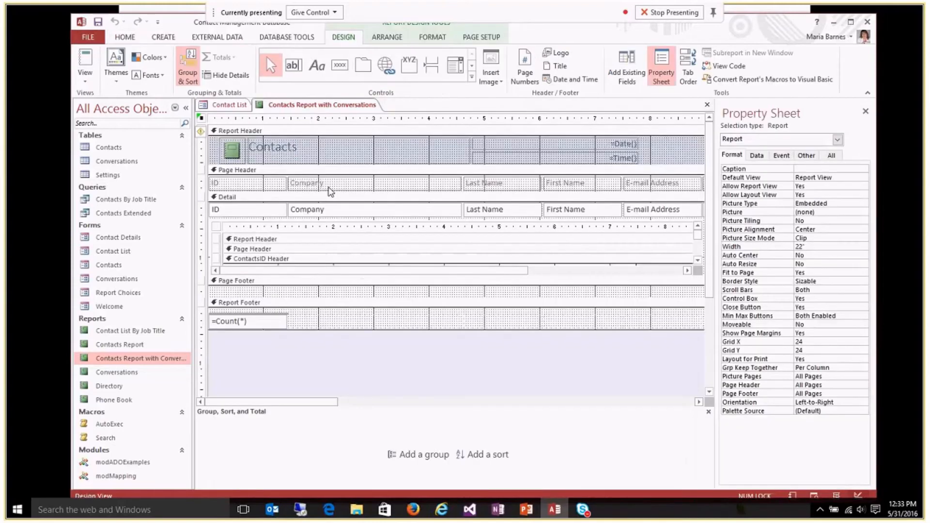
{"action": "left_click", "coordinate": [255, 225]}
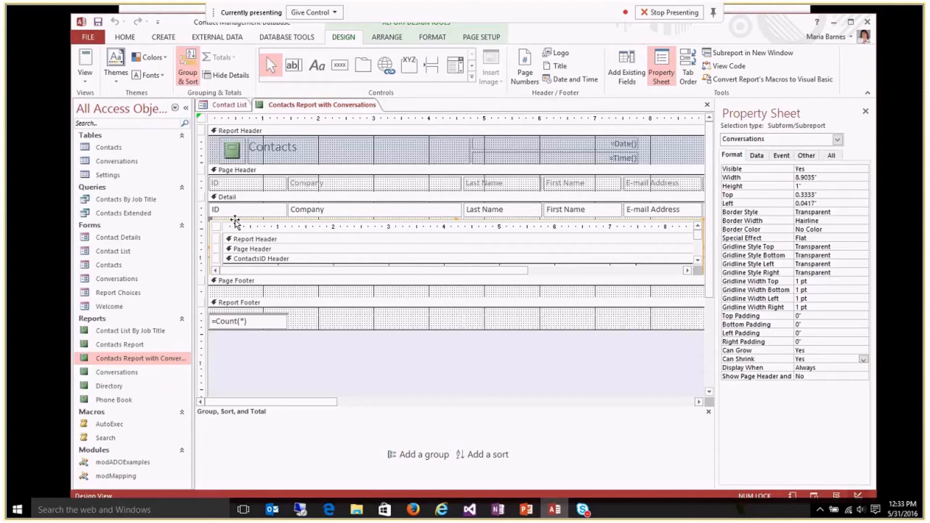
{"action": "left_click_drag", "start_coordinate": [234, 222], "coordinate": [236, 227]}
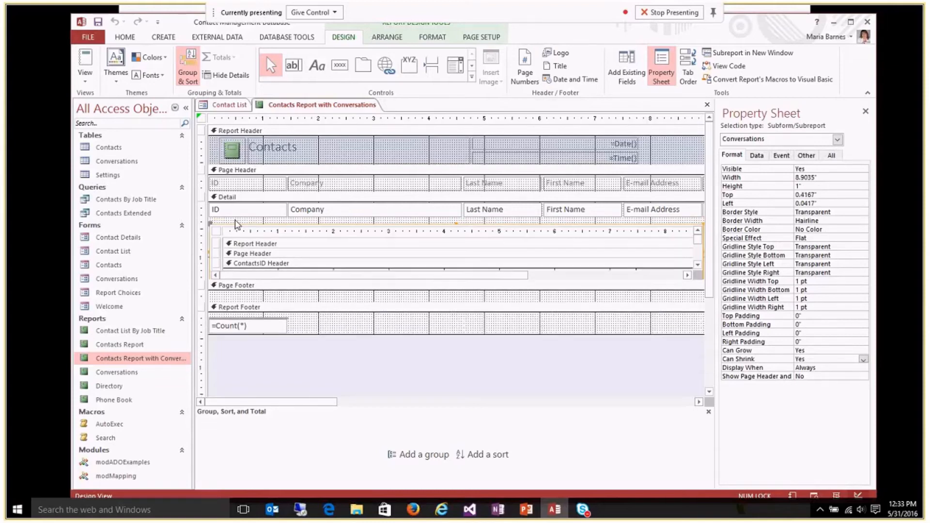
{"action": "key", "text": "Down"}
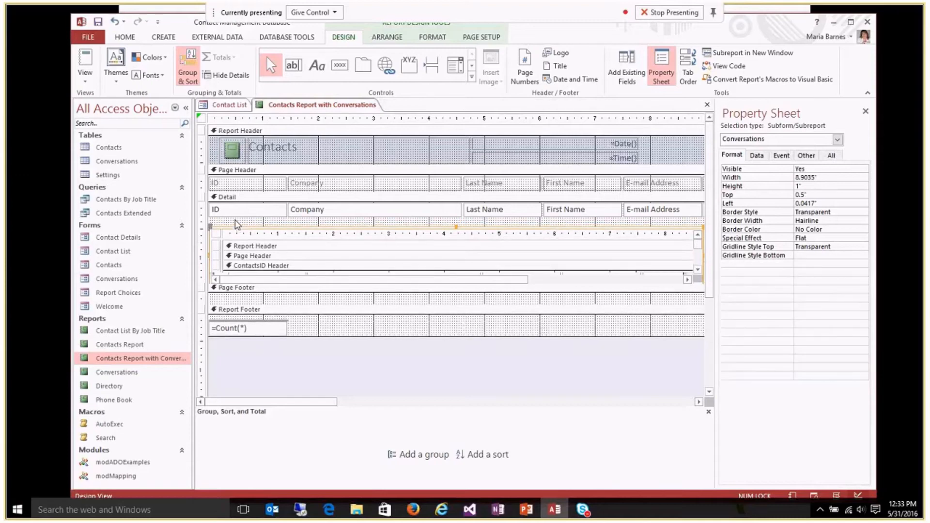
{"action": "key", "text": "Down"}
Examine the Conversation label in the subreport's ContactsID Header, and check the event properties of the Conversations subreport control
{"action": "left_click", "coordinate": [230, 230]}
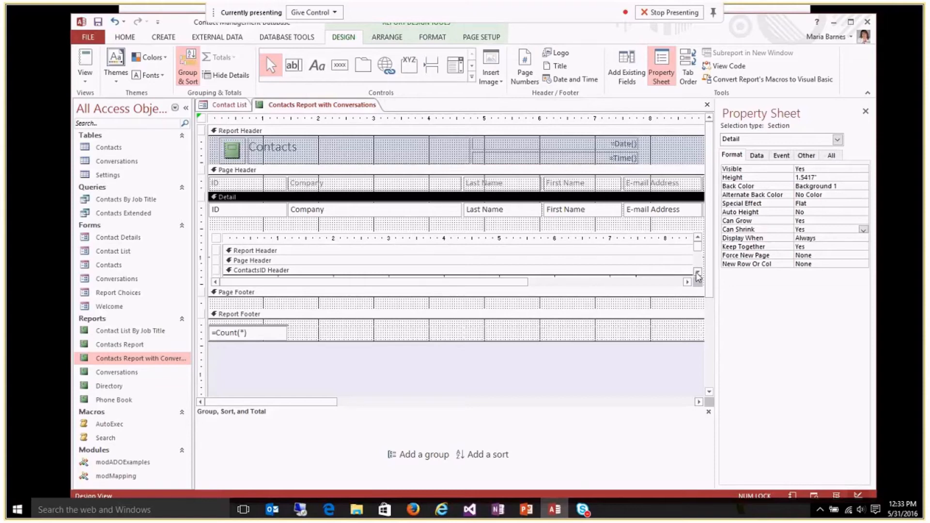
{"action": "left_click", "coordinate": [697, 273]}
{"action": "left_click", "coordinate": [697, 274]}
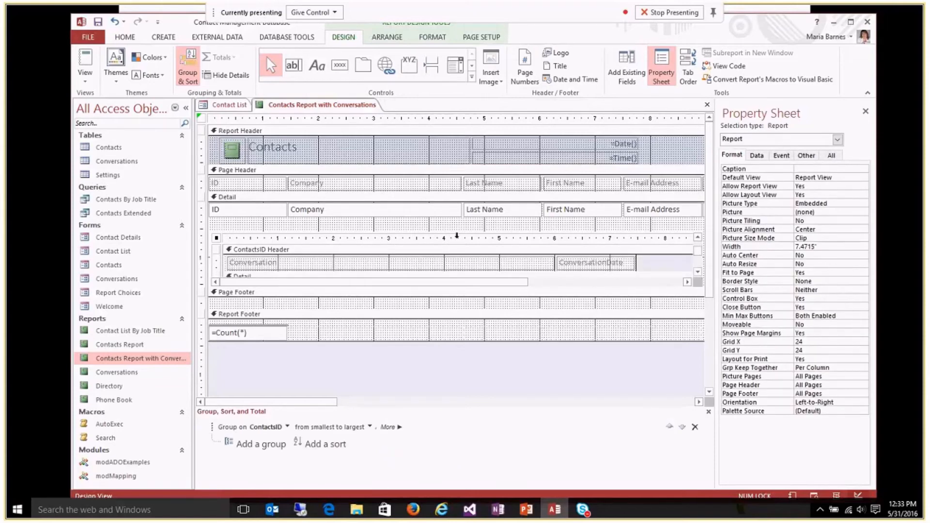
{"action": "left_click", "coordinate": [345, 265]}
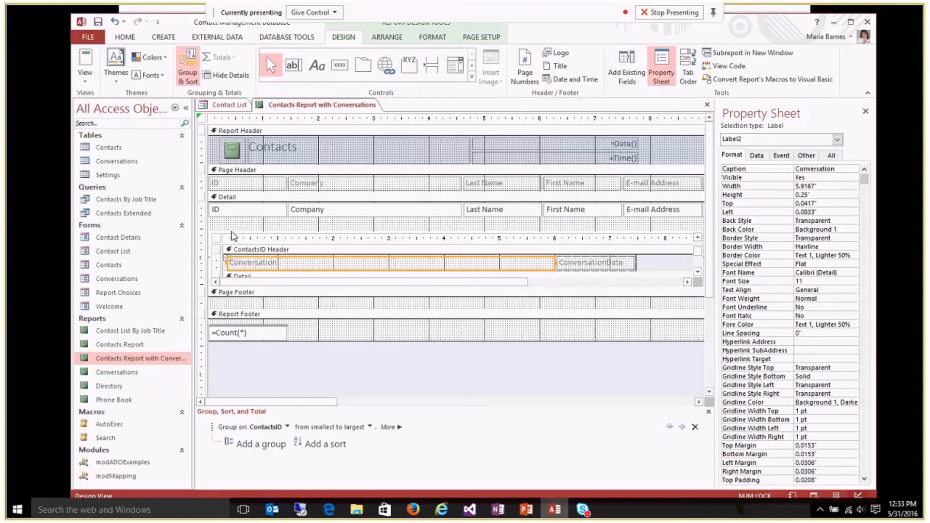
{"action": "left_click", "coordinate": [232, 235]}
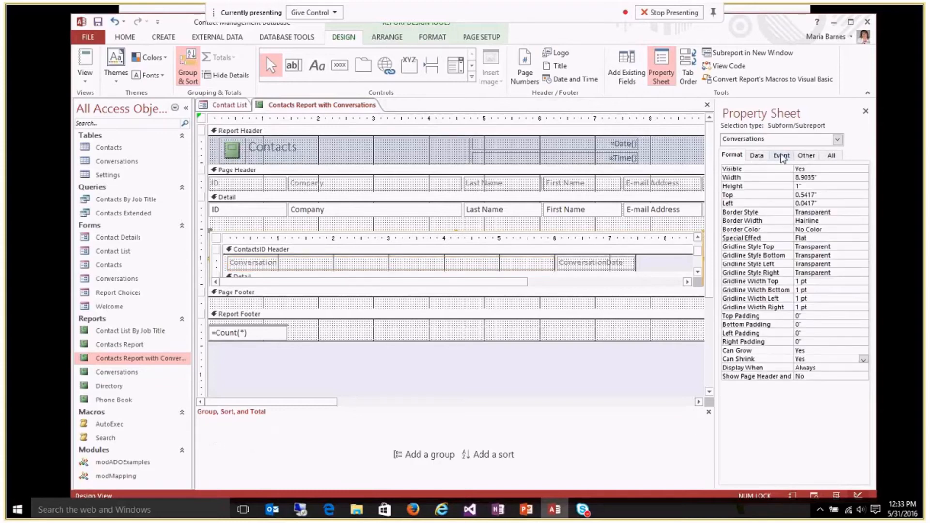
{"action": "left_click", "coordinate": [781, 156]}
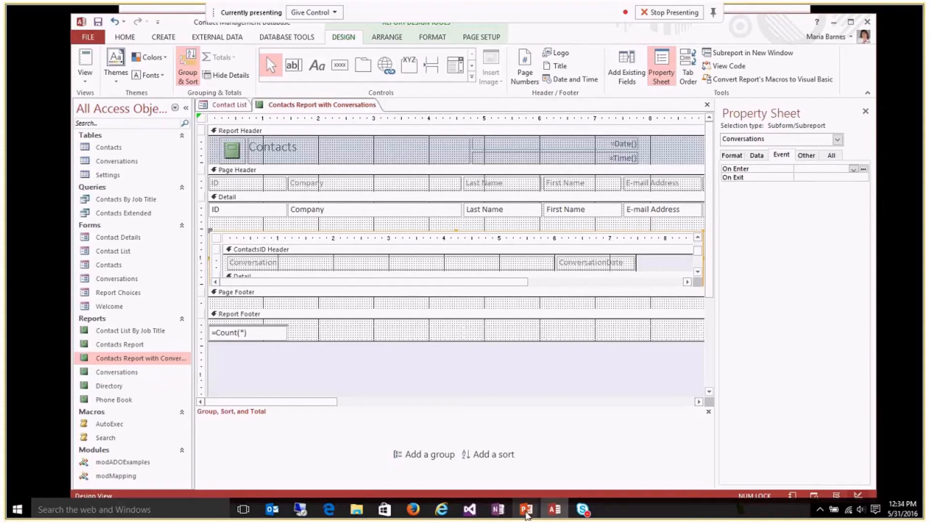
Consult the slide's tip on the detail section's OnPrint event and the subreport's HasData property, and return to Access
{"action": "mouse_move", "coordinate": [526, 514]}
{"action": "left_click", "coordinate": [567, 455]}
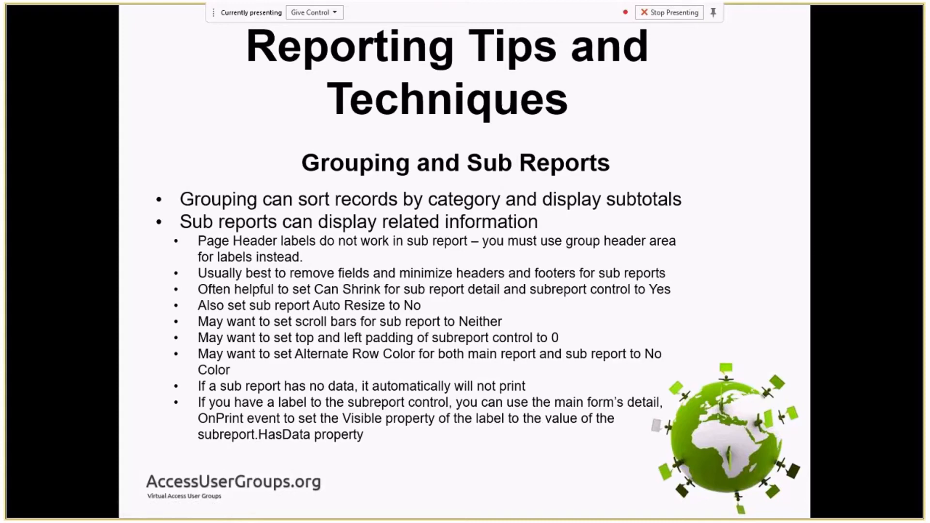
{"action": "key", "text": "alt+Tab"}
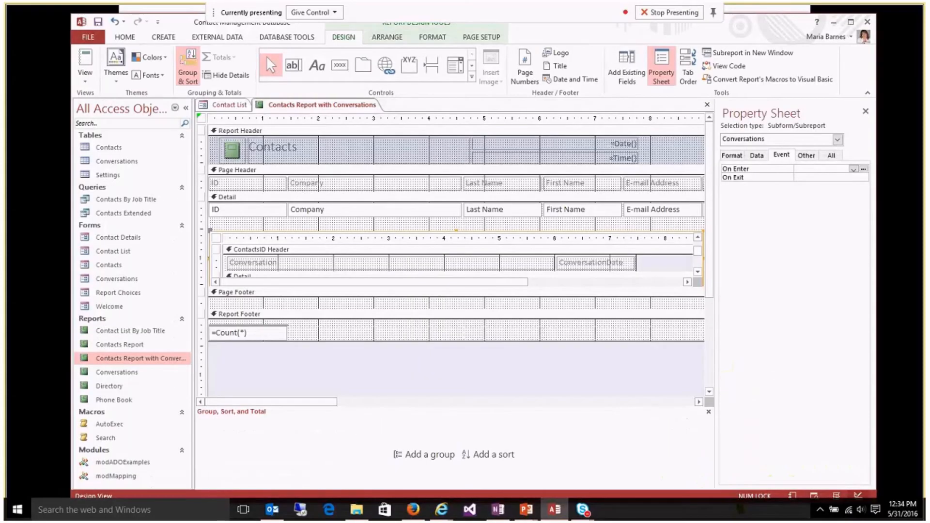
Create an On Format macro for the main report's Detail section with the Macro Builder, and add an empty If block
{"action": "left_click", "coordinate": [457, 197]}
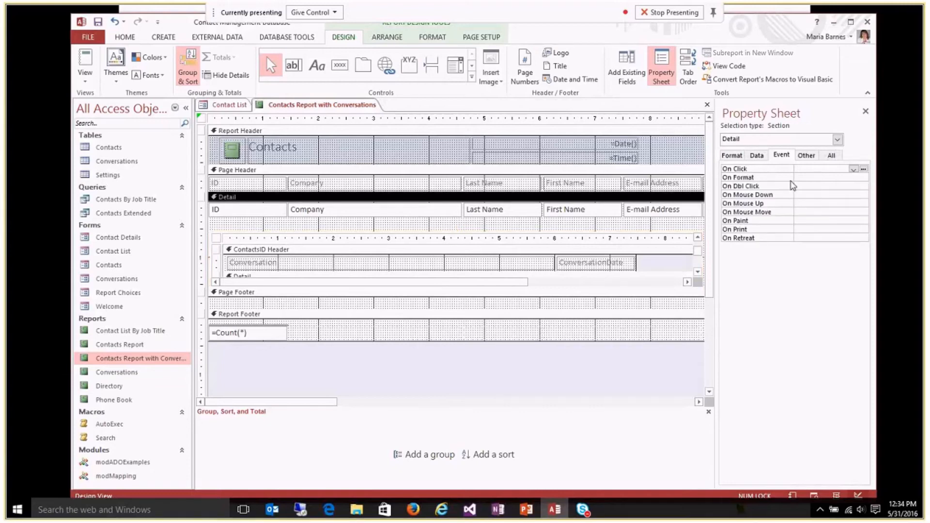
{"action": "left_click", "coordinate": [804, 176]}
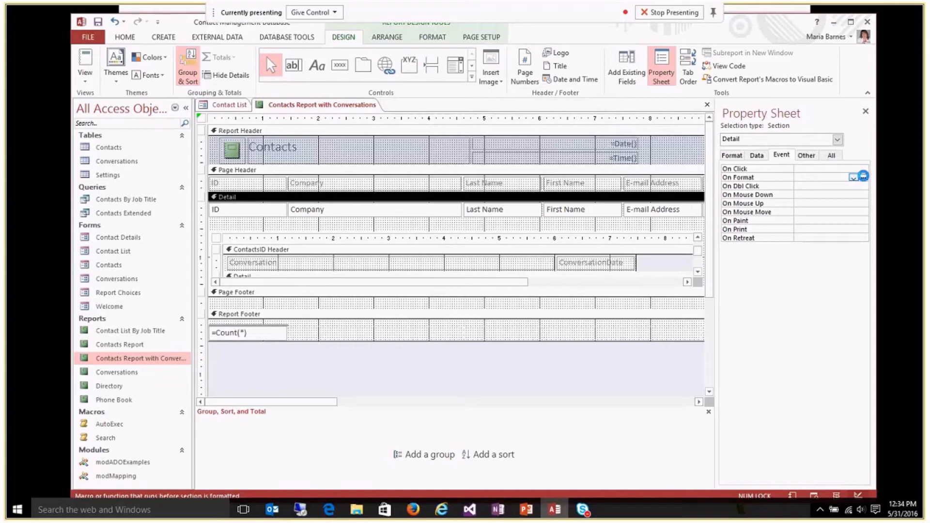
{"action": "left_click", "coordinate": [863, 177]}
{"action": "left_click", "coordinate": [431, 164]}
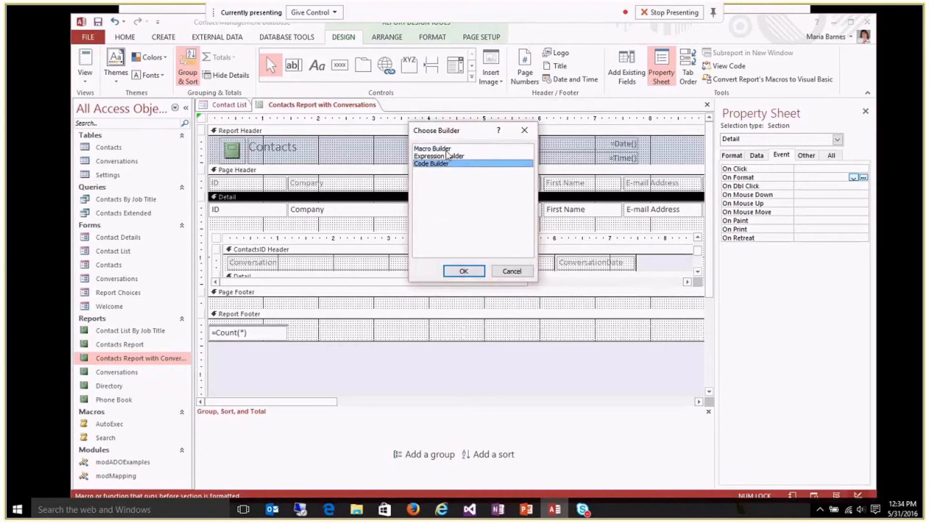
{"action": "left_click", "coordinate": [447, 149]}
{"action": "left_click", "coordinate": [463, 272]}
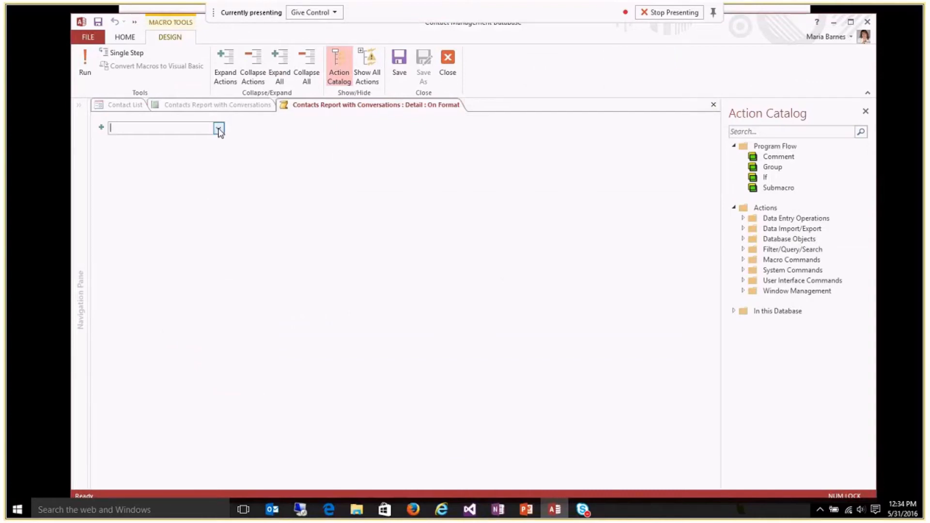
{"action": "type", "text": "If"}
{"action": "key", "text": "Return"}
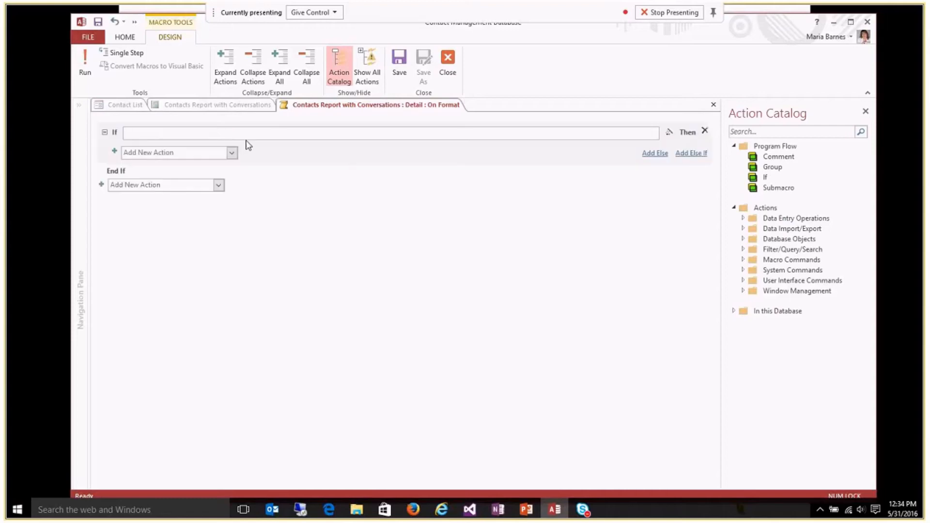
Set the If block's condition to [Conversations].Report.HasData = 0 with the Expression Builder
{"action": "left_click", "coordinate": [669, 133]}
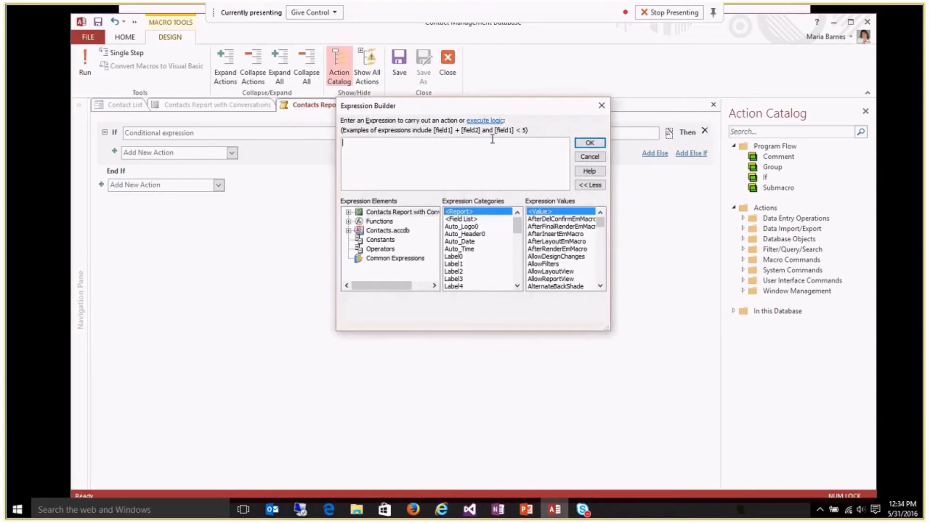
{"action": "left_click", "coordinate": [348, 213]}
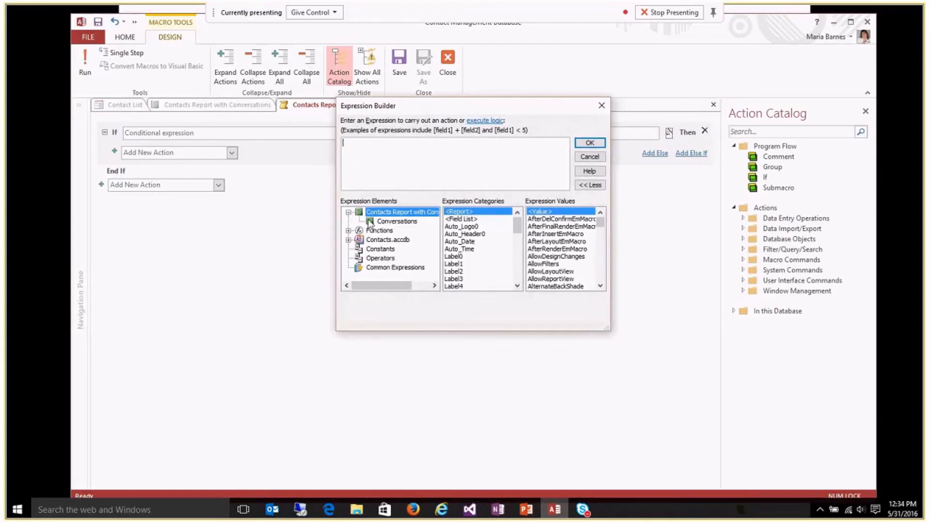
{"action": "left_click", "coordinate": [382, 223]}
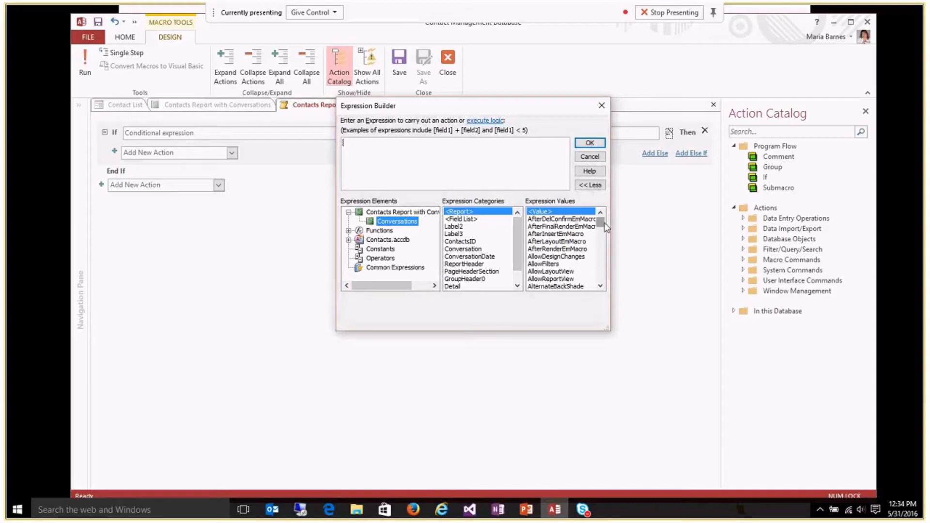
{"action": "left_click_drag", "start_coordinate": [604, 224], "coordinate": [606, 240]}
{"action": "left_click", "coordinate": [541, 241]}
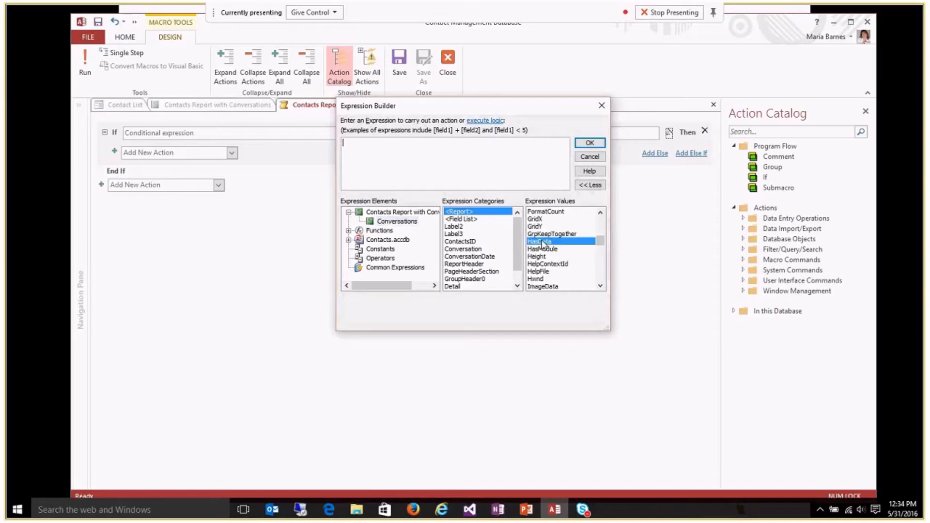
{"action": "double_click", "coordinate": [542, 241]}
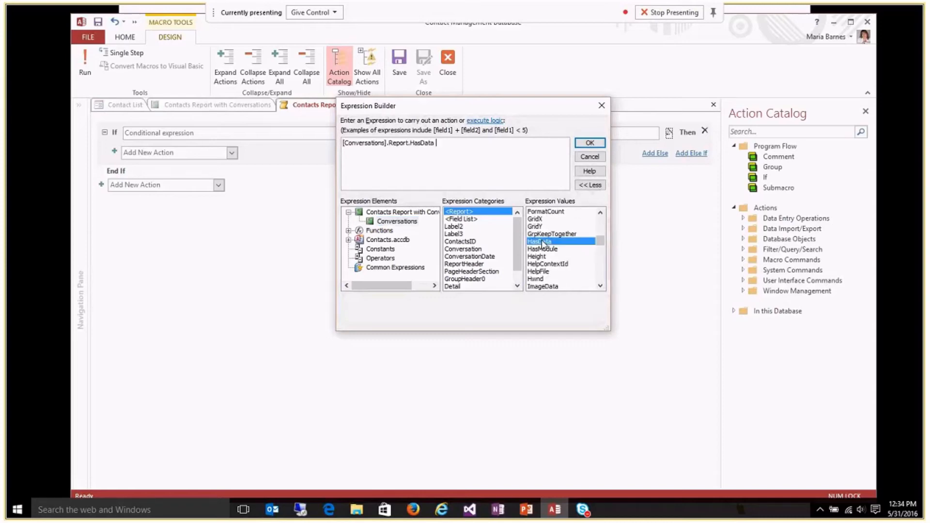
{"action": "left_click", "coordinate": [589, 142]}
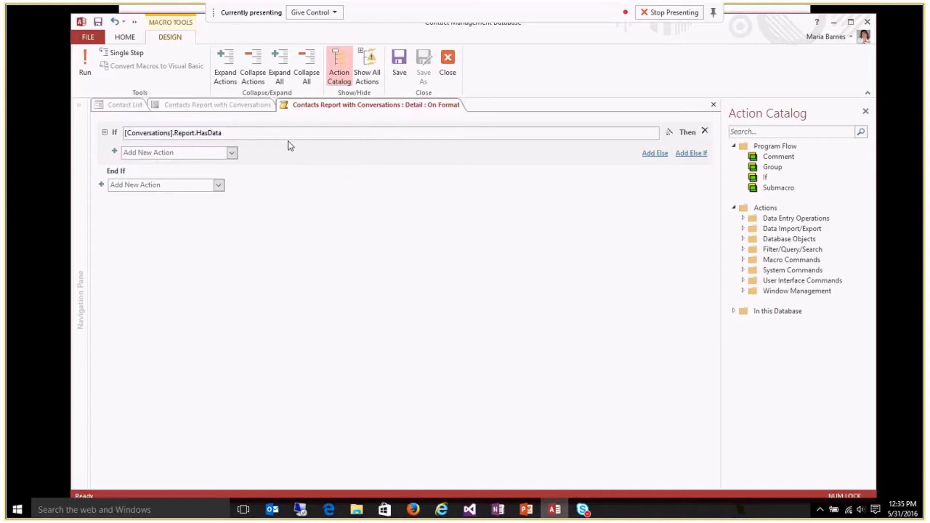
{"action": "type", "text": "= 0"}
Add a SetProperty action inside the If block, start entering its control name, and delete the whole If block
{"action": "left_click", "coordinate": [183, 152]}
{"action": "type", "text": "Set"}
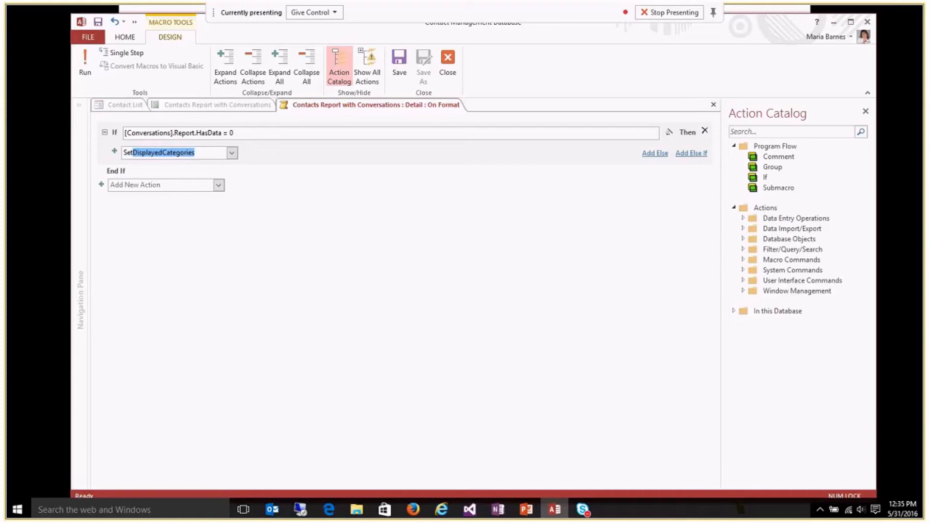
{"action": "type", "text": "Property"}
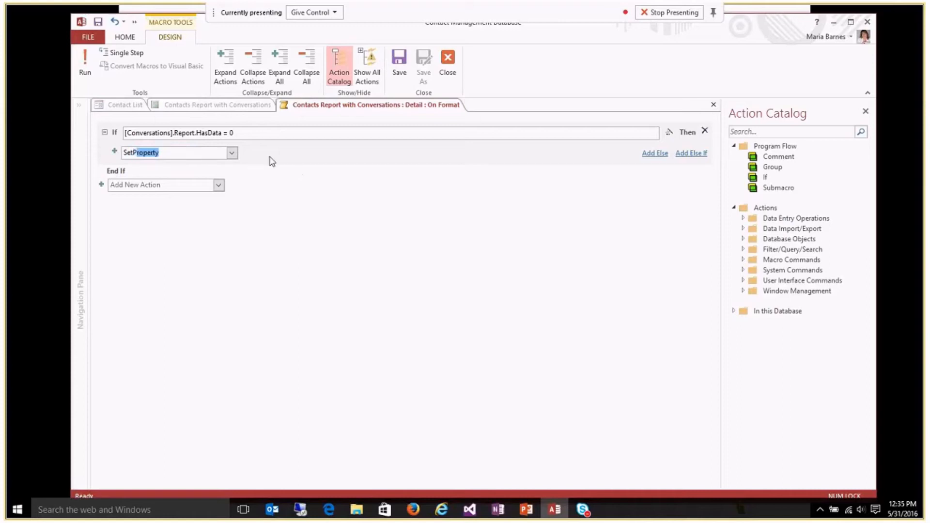
{"action": "key", "text": "Return"}
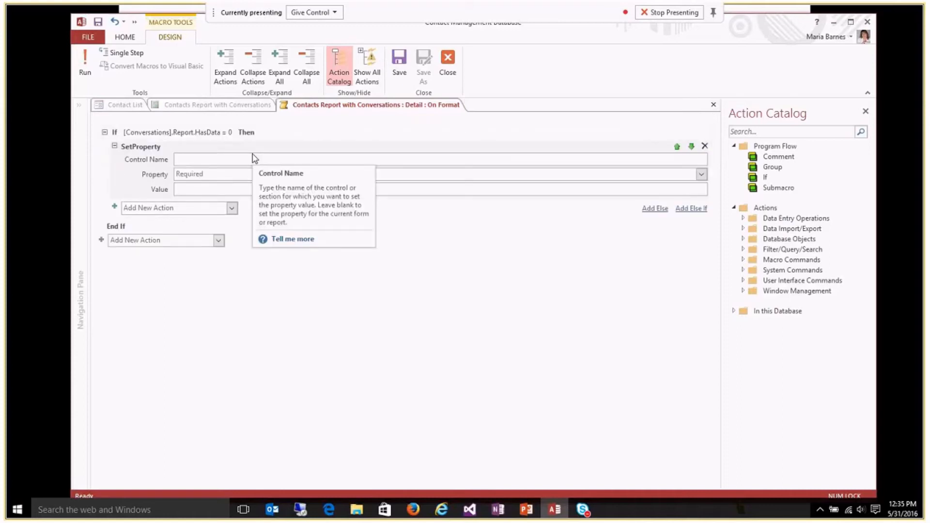
{"action": "type", "text": "l"}
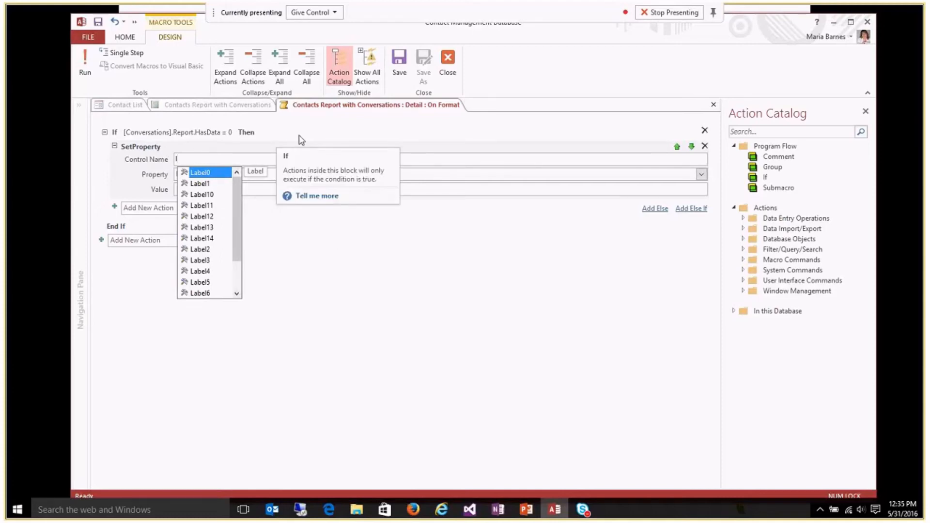
{"action": "left_click", "coordinate": [704, 131]}
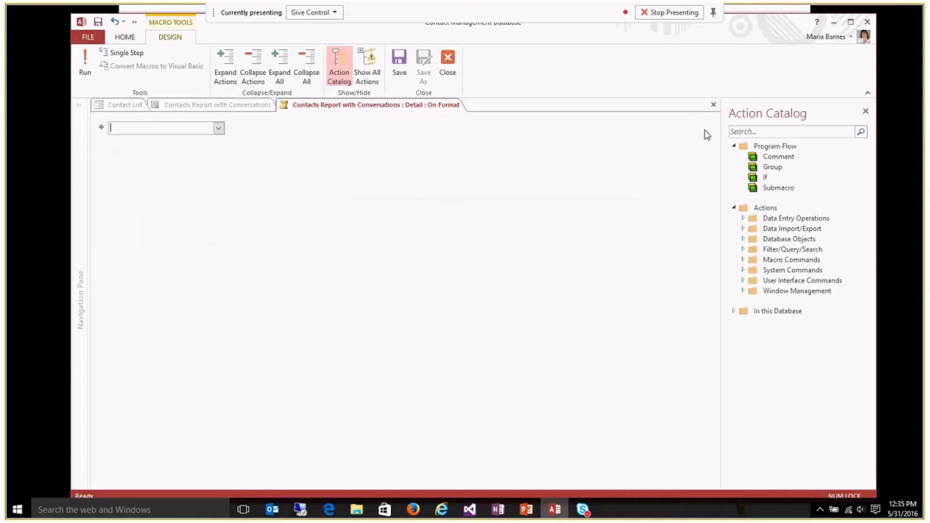
Add a standalone SetProperty action to the macro for control Label0 and choose the Visible property
{"action": "type", "text": "Set"}
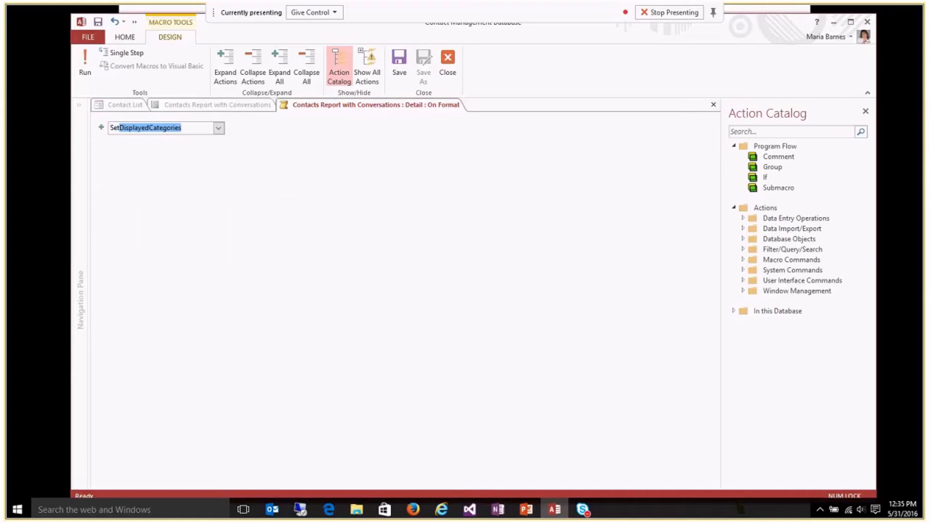
{"action": "type", "text": "Property"}
{"action": "key", "text": "Return"}
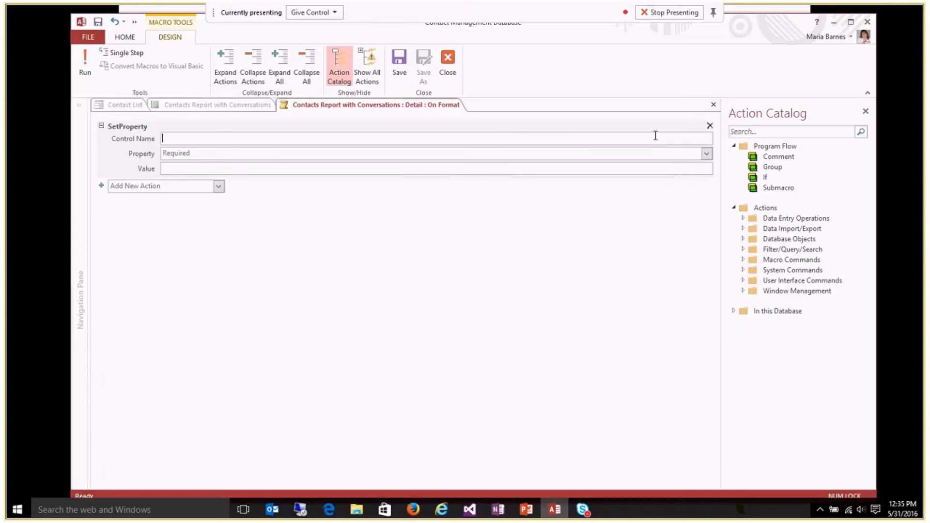
{"action": "type", "text": "s"}
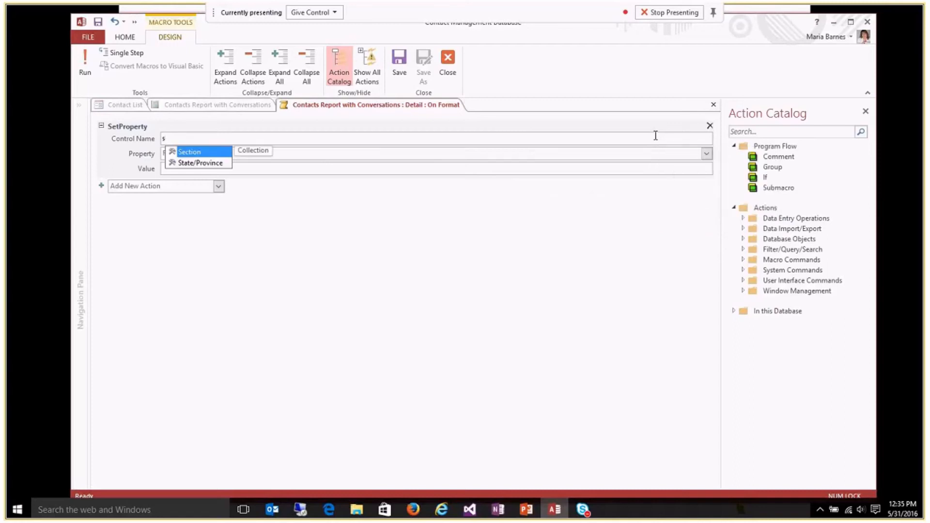
{"action": "key", "text": "BackSpace"}
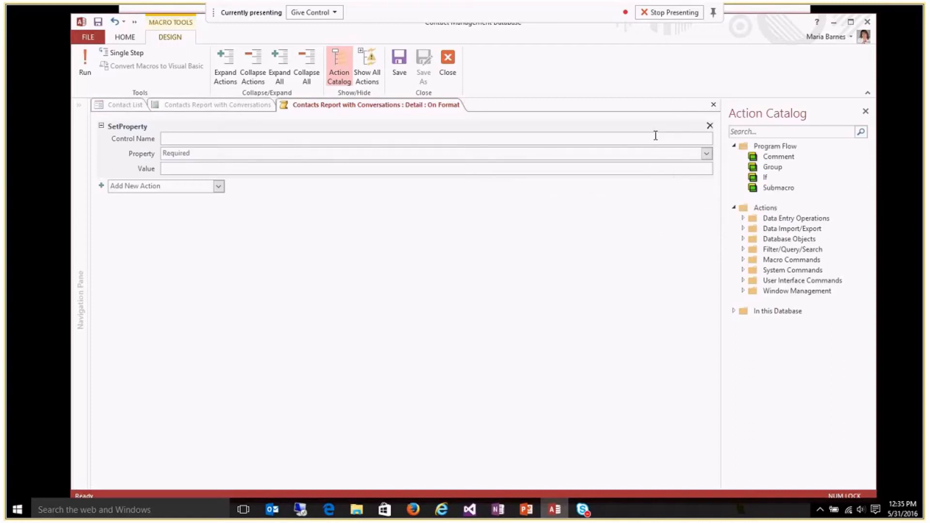
{"action": "type", "text": "L"}
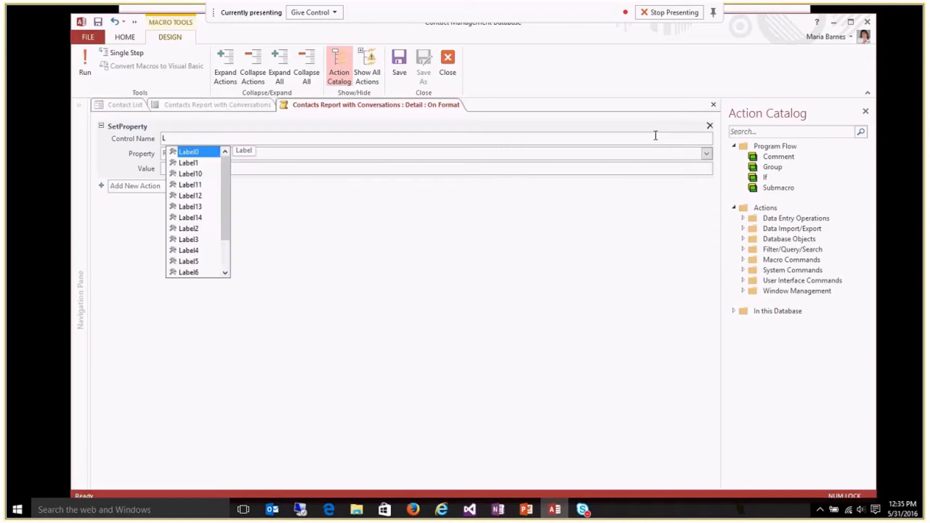
{"action": "key", "text": "Return"}
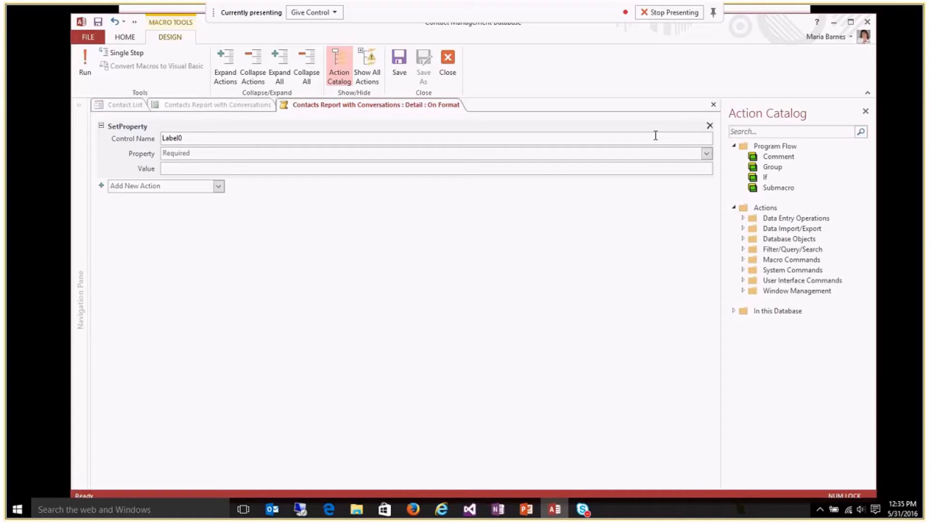
{"action": "left_click", "coordinate": [351, 154]}
{"action": "type", "text": "Visible"}
Try to build the SetProperty value from the Conversations subreport's HasData property, starting with an equals sign
{"action": "left_click", "coordinate": [311, 170]}
{"action": "type", "text": "="}
{"action": "left_click", "coordinate": [708, 168]}
{"action": "left_click", "coordinate": [349, 212]}
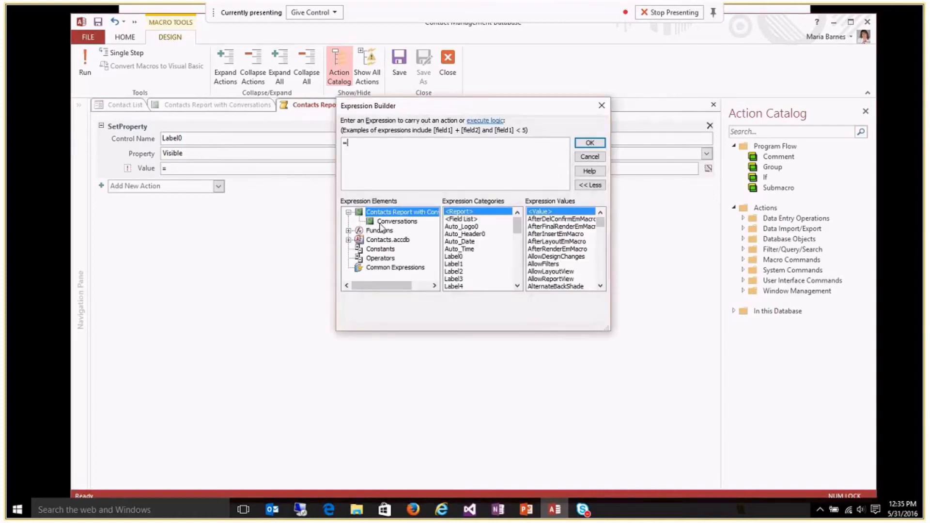
{"action": "left_click", "coordinate": [394, 222]}
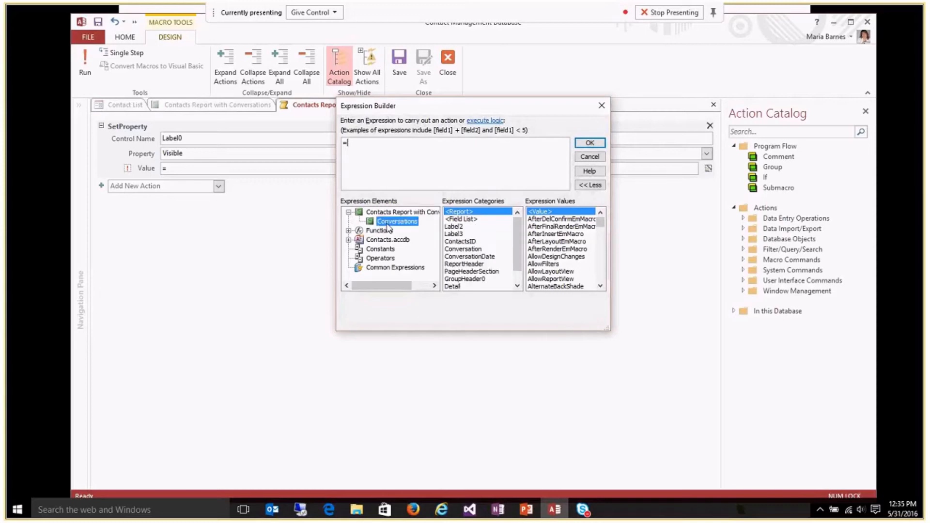
{"action": "left_click", "coordinate": [600, 286]}
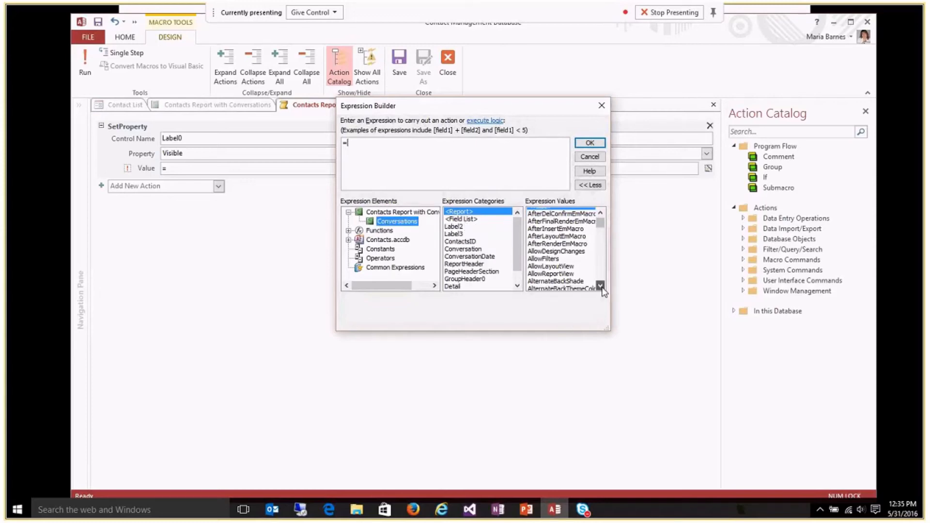
{"action": "left_click_drag", "start_coordinate": [600, 286], "coordinate": [601, 286]}
{"action": "left_click", "coordinate": [550, 256]}
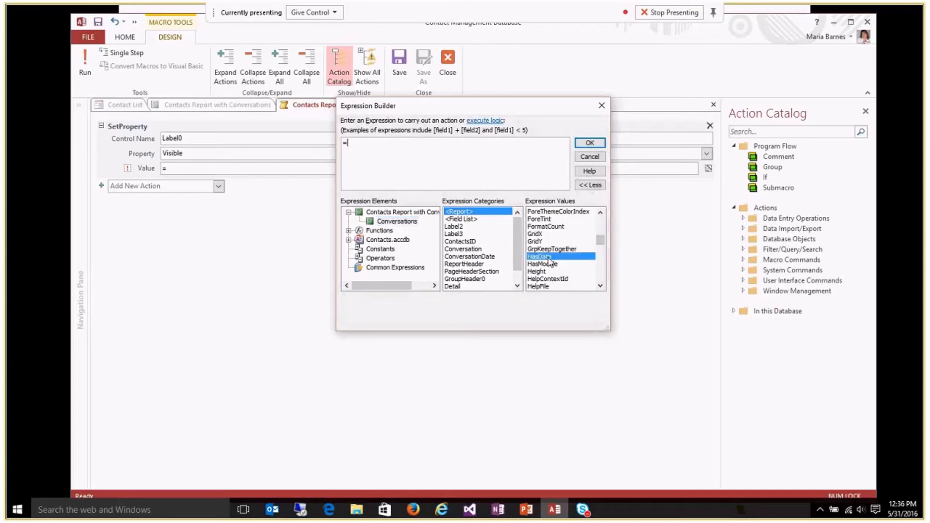
{"action": "left_click", "coordinate": [589, 144]}
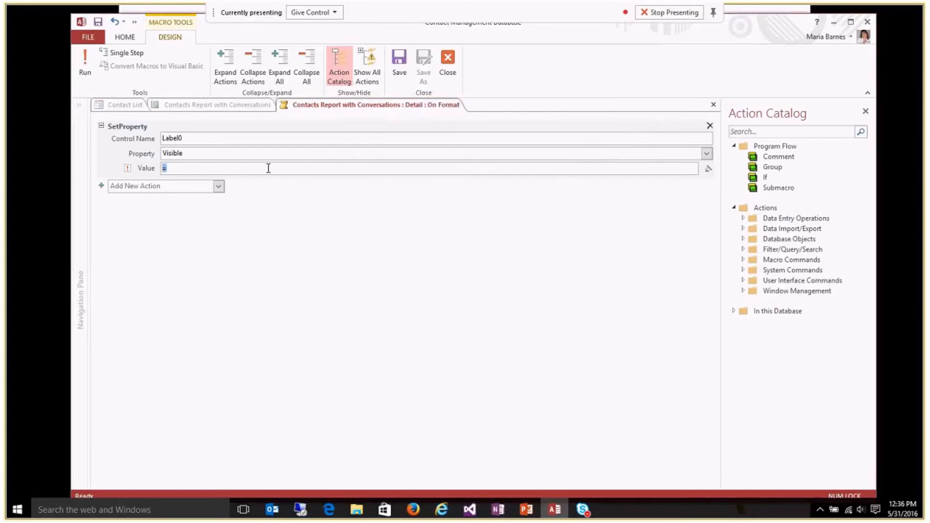
Set the SetProperty action's value to = HasData with the Expression Builder, choosing the main report's HasData property
{"action": "left_click", "coordinate": [708, 169]}
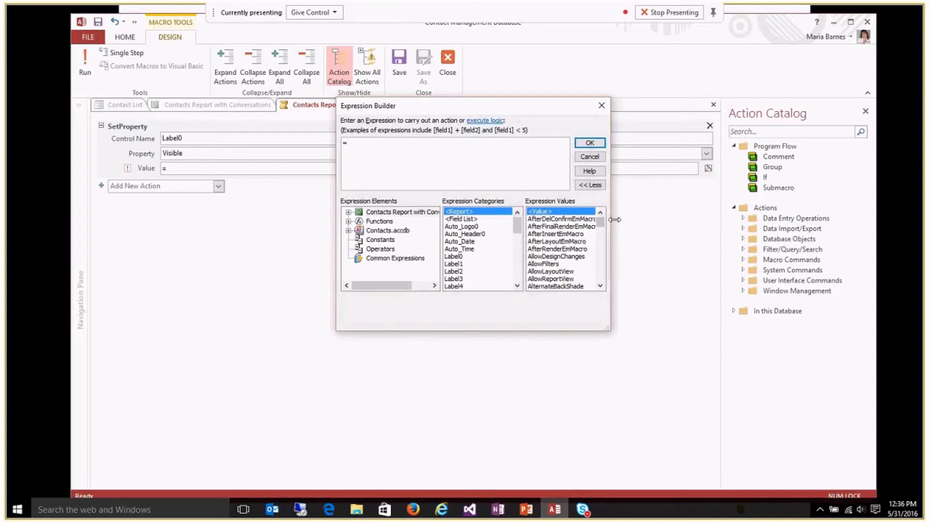
{"action": "left_click_drag", "start_coordinate": [602, 227], "coordinate": [601, 246]}
{"action": "left_click", "coordinate": [547, 213]}
{"action": "double_click", "coordinate": [547, 213]}
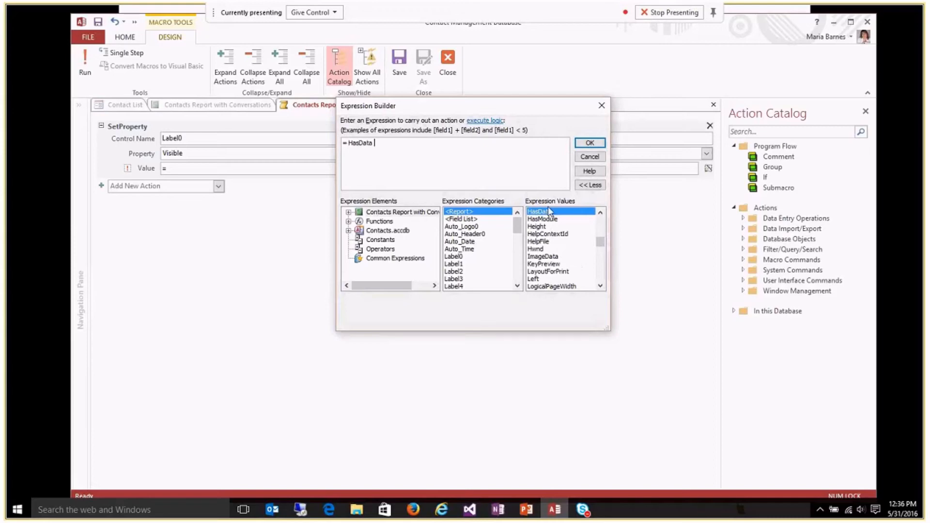
{"action": "left_click", "coordinate": [589, 143]}
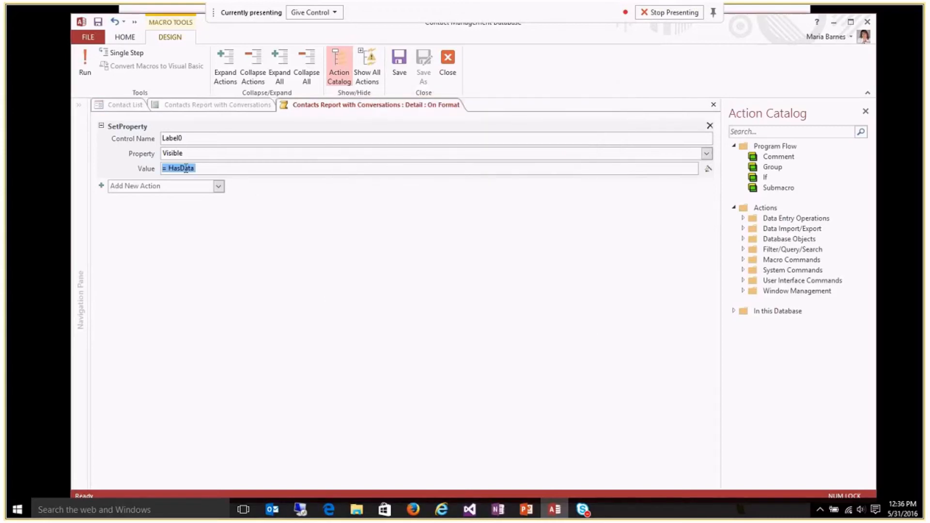
{"action": "left_click", "coordinate": [167, 186]}
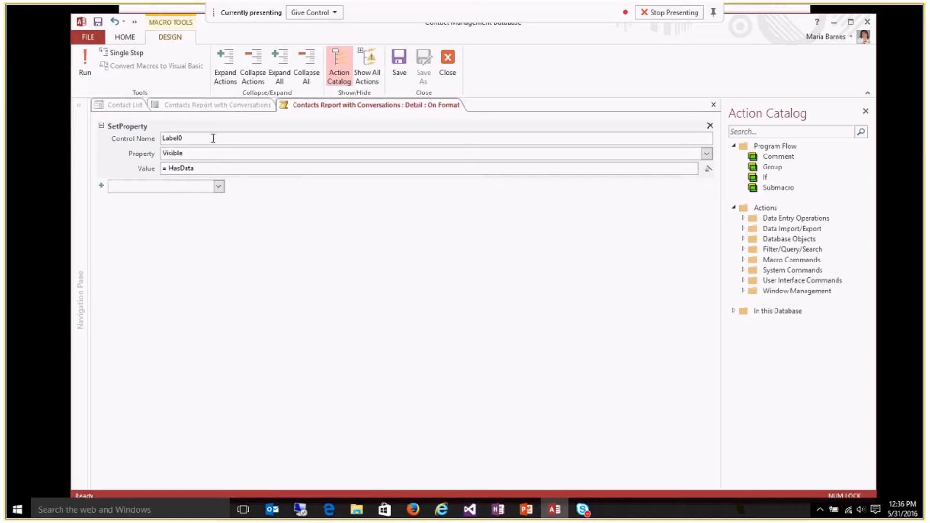
Close the On Format macro and Contacts Report with Conversations without saving the changes
{"action": "left_click", "coordinate": [449, 59]}
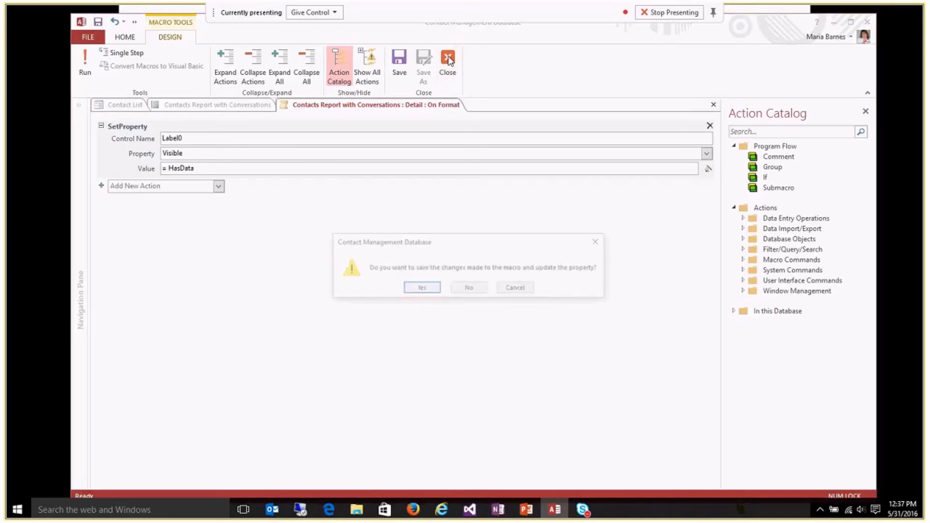
{"action": "left_click", "coordinate": [468, 290]}
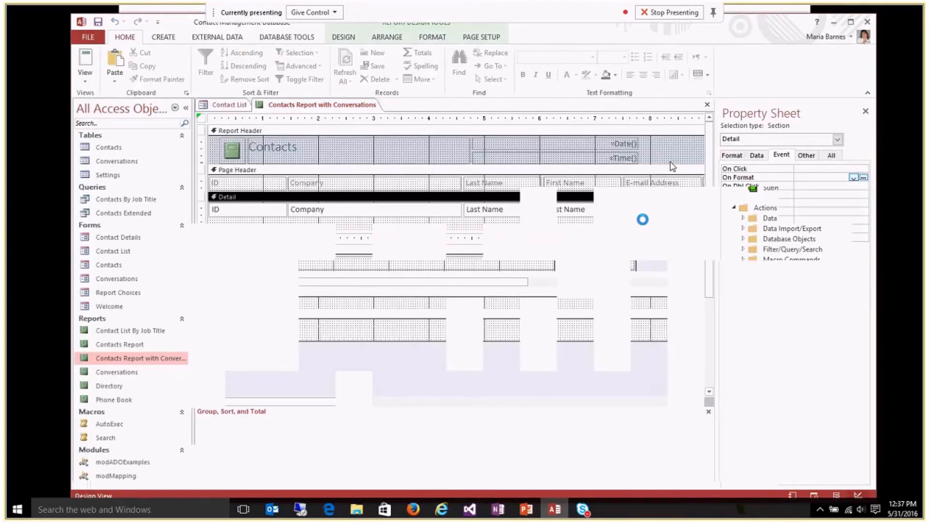
{"action": "left_click", "coordinate": [468, 289]}
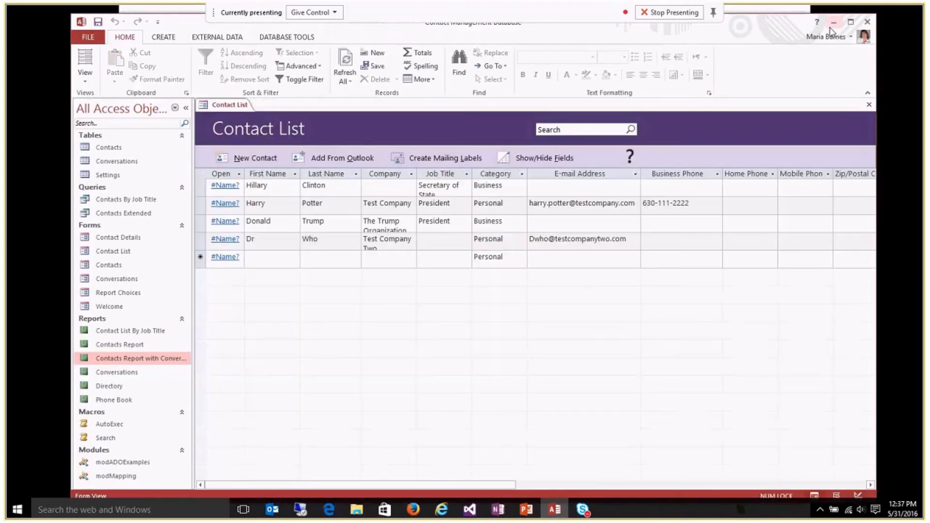
Return to the slide show and advance to the Sub Reports slide about events that fire in Report View
{"action": "left_click", "coordinate": [832, 25]}
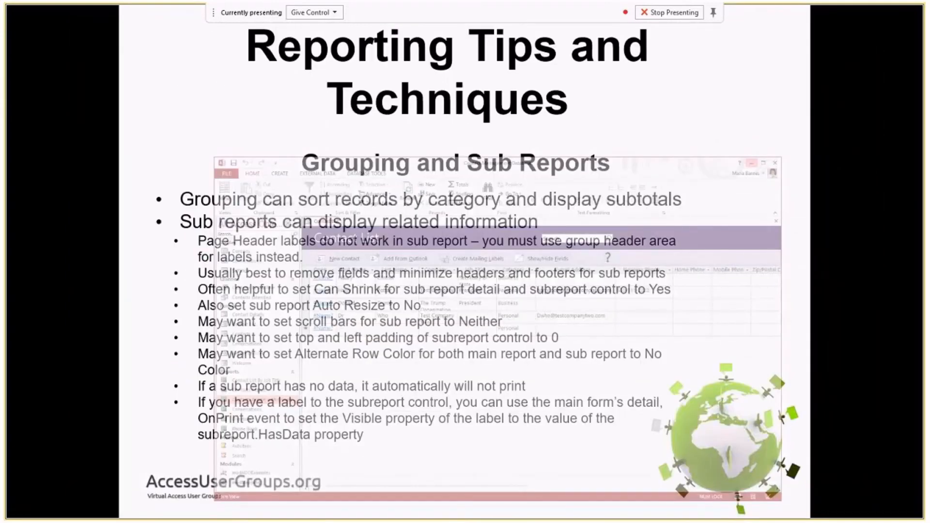
{"action": "left_click", "coordinate": [563, 305]}
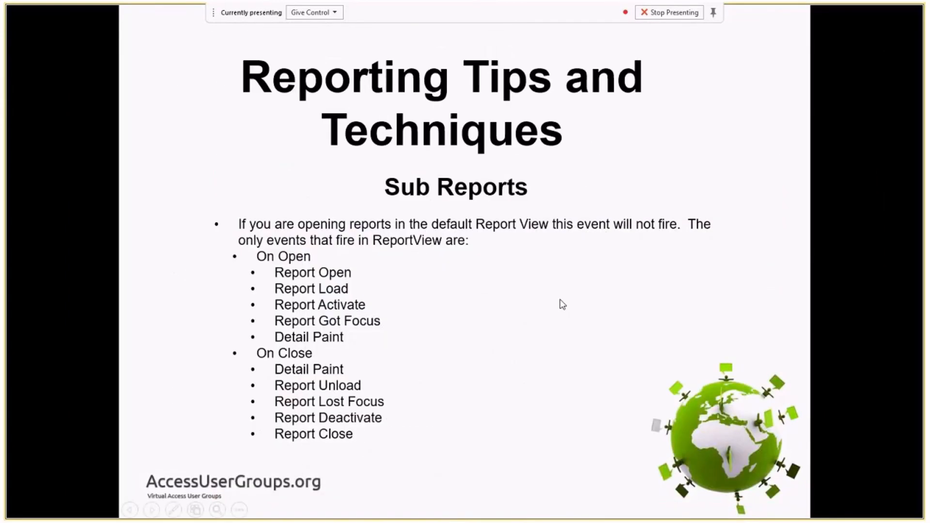
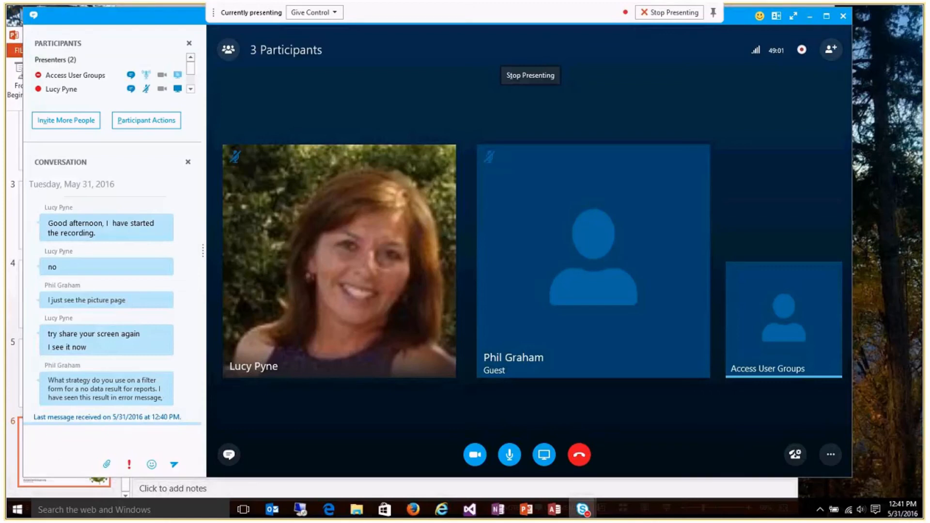
Switch back to Access and move its window aside so the meeting's conversation pane is readable
{"action": "left_click", "coordinate": [555, 508]}
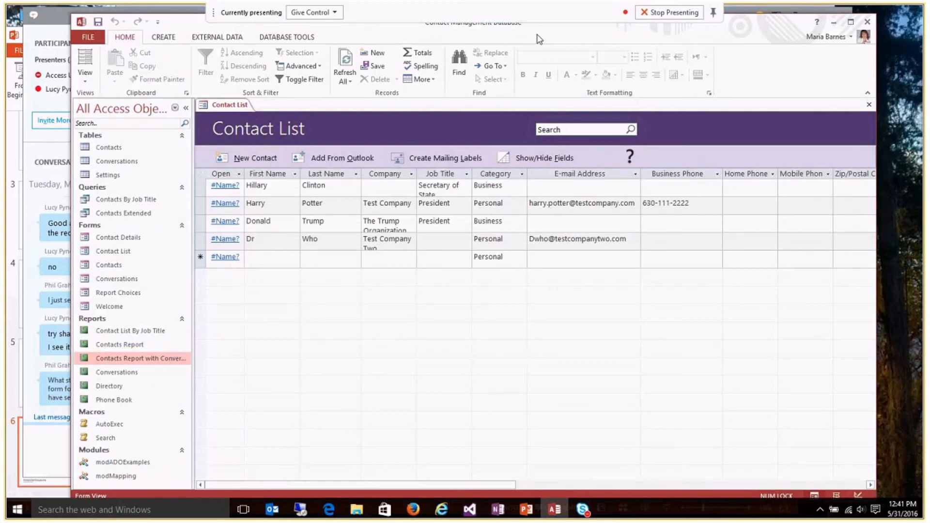
{"action": "left_click_drag", "start_coordinate": [539, 39], "coordinate": [634, 48]}
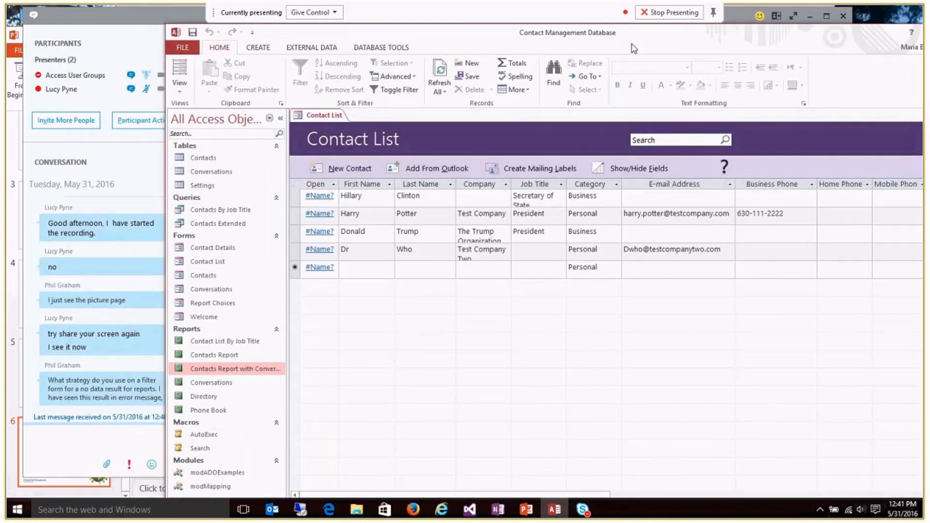
{"action": "left_click_drag", "start_coordinate": [633, 49], "coordinate": [663, 49]}
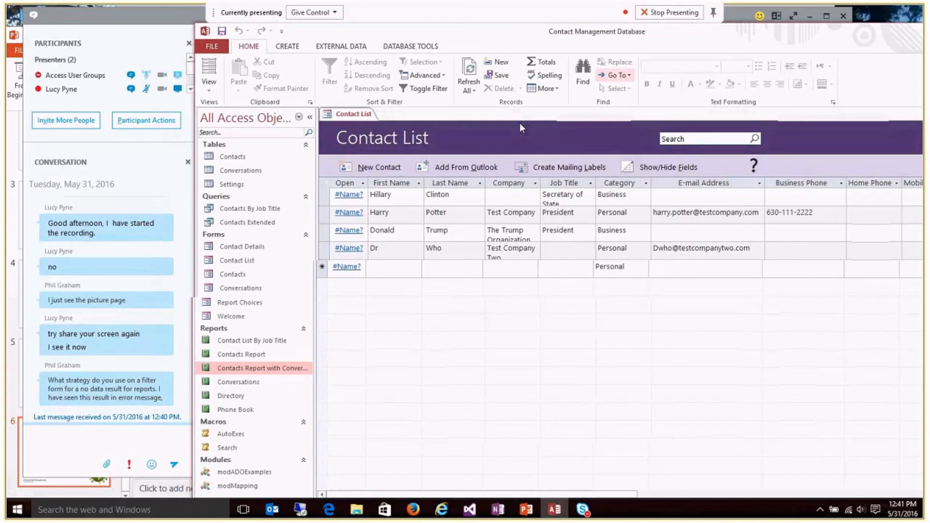
Open the Report Choices form in Design View
{"action": "left_click", "coordinate": [249, 249]}
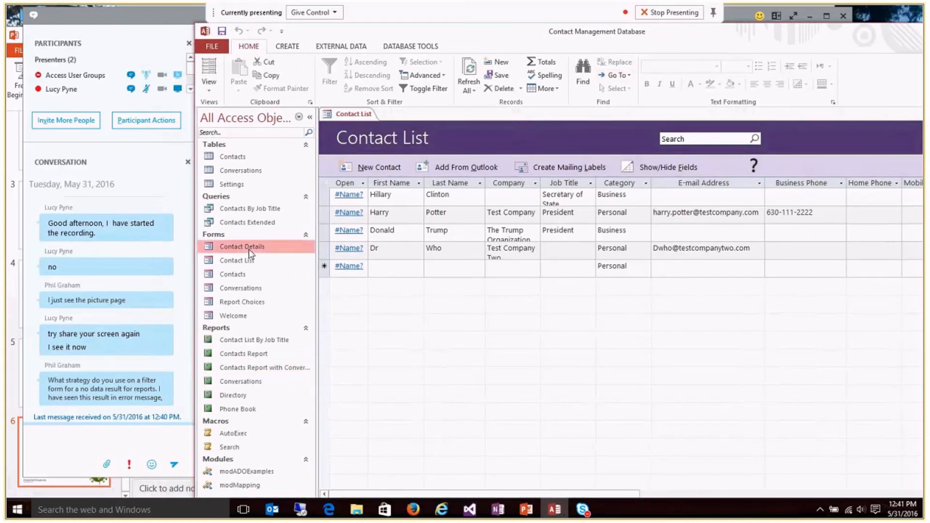
{"action": "left_click", "coordinate": [248, 301]}
{"action": "right_click", "coordinate": [248, 300]}
{"action": "left_click", "coordinate": [290, 339]}
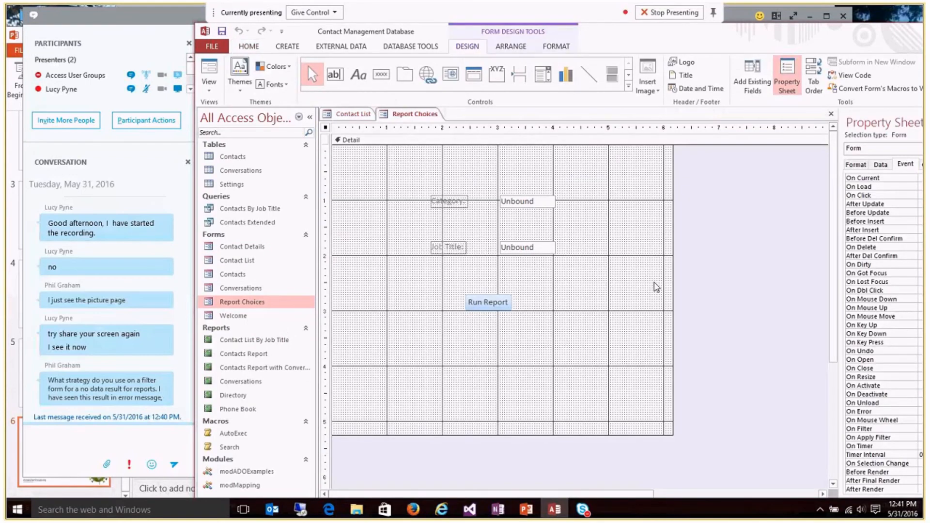
Review the embedded On Click macro of the Run Report button, moving the window so the macro is fully readable, and close the macro
{"action": "left_click", "coordinate": [488, 303]}
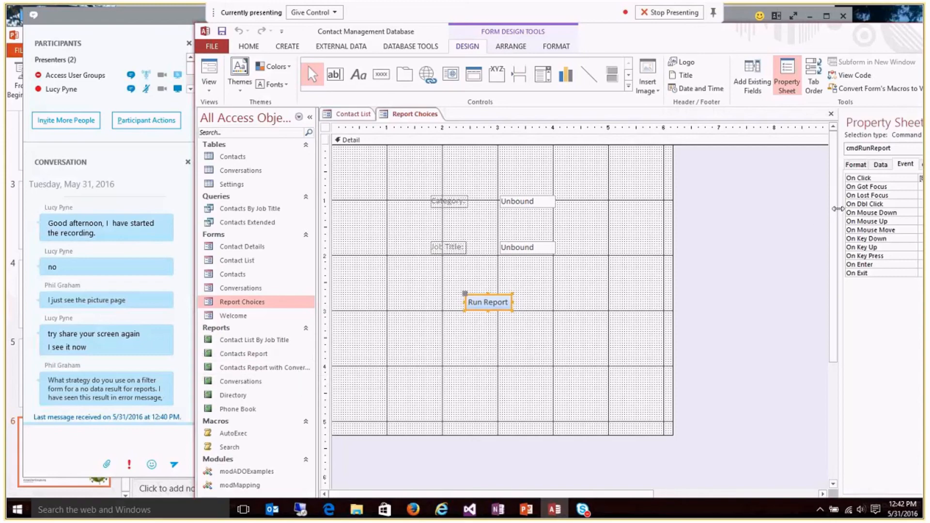
{"action": "left_click_drag", "start_coordinate": [837, 208], "coordinate": [719, 209]}
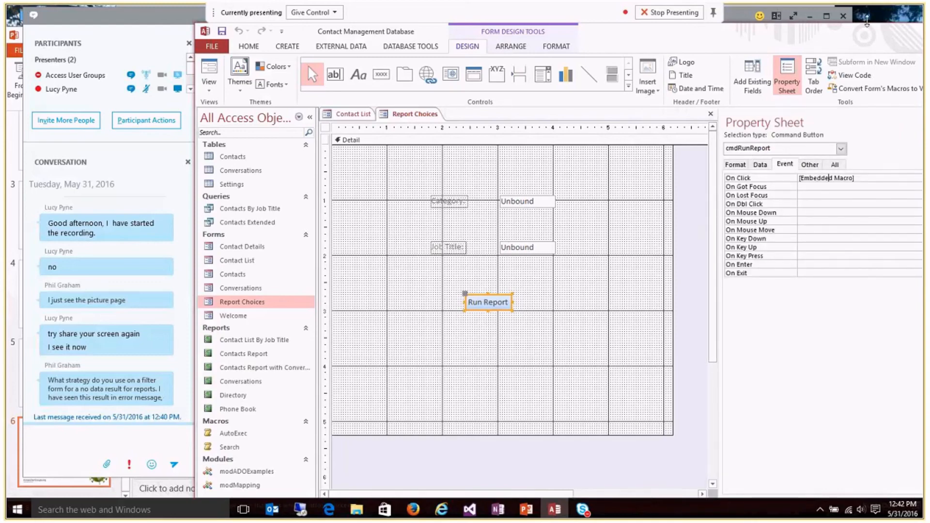
{"action": "left_click_drag", "start_coordinate": [866, 37], "coordinate": [733, 27]}
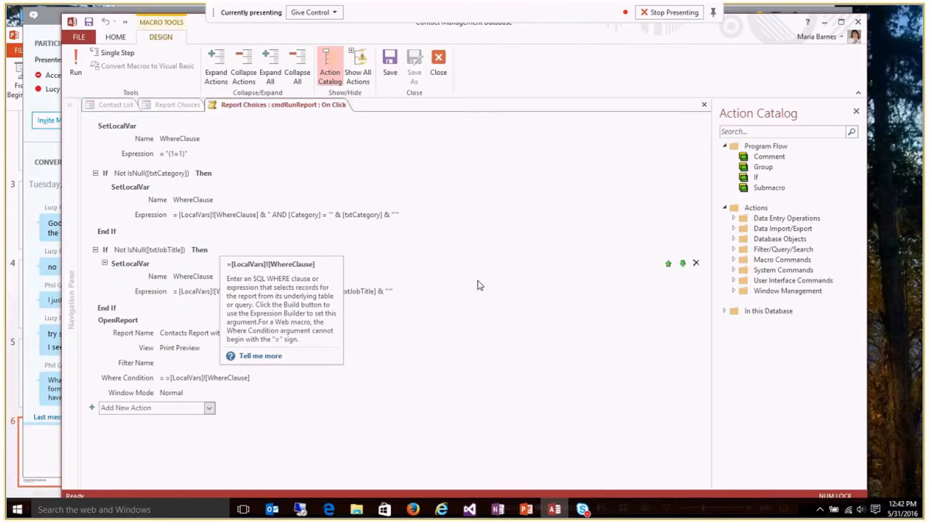
{"action": "left_click", "coordinate": [704, 106]}
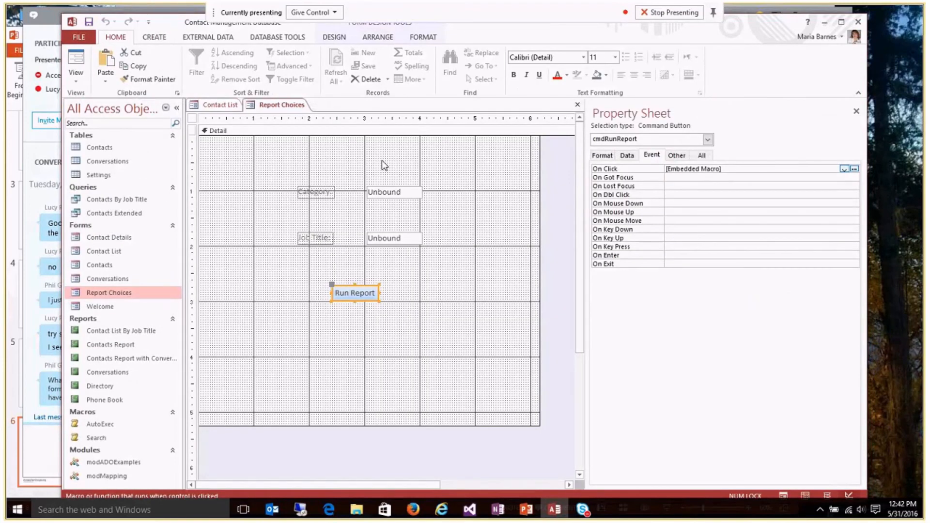
Open Contacts Report with Conversations in Design View and start an embedded macro for its On No Data event with the Macro Builder
{"action": "left_click", "coordinate": [135, 360]}
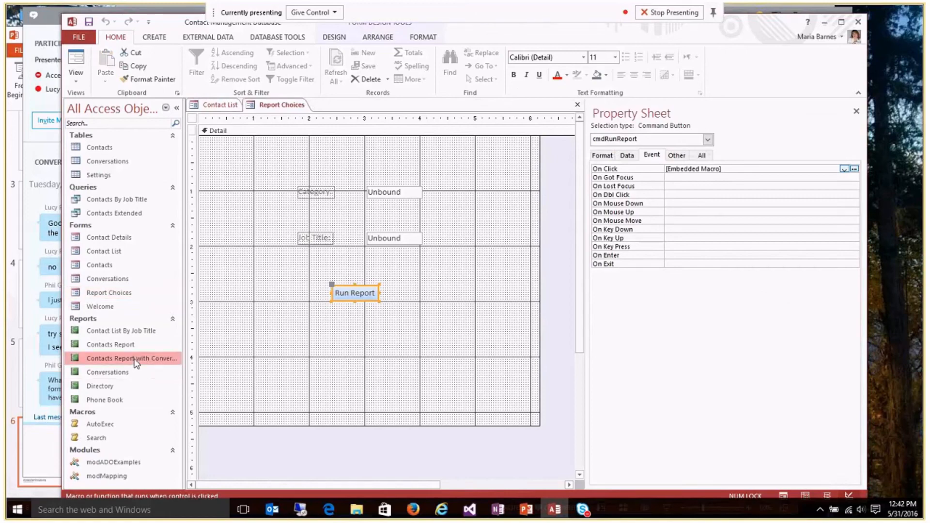
{"action": "right_click", "coordinate": [135, 359]}
{"action": "left_click", "coordinate": [170, 211]}
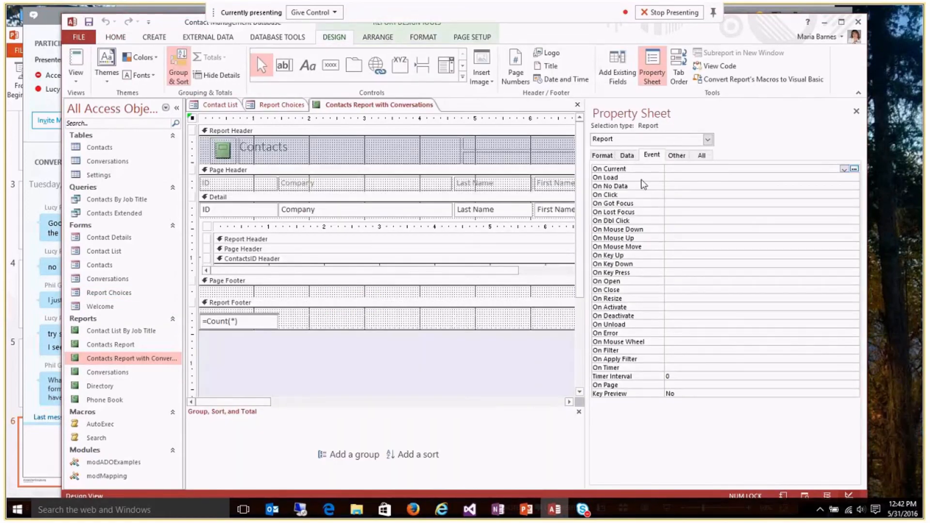
{"action": "left_click", "coordinate": [684, 185]}
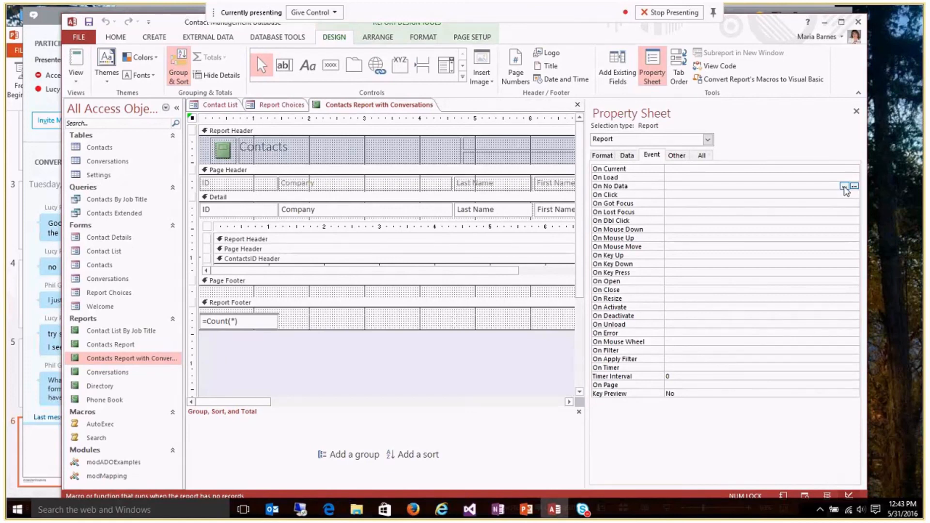
{"action": "left_click", "coordinate": [844, 186]}
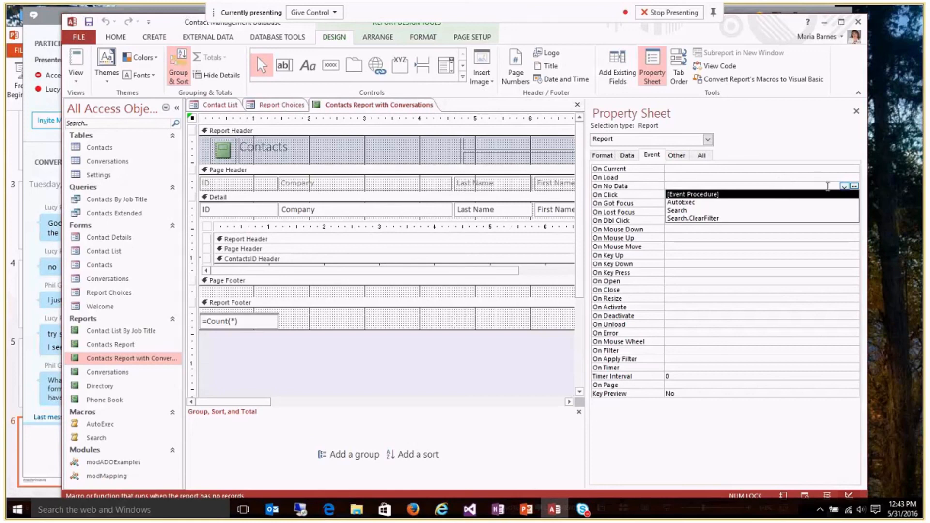
{"action": "left_click", "coordinate": [810, 184]}
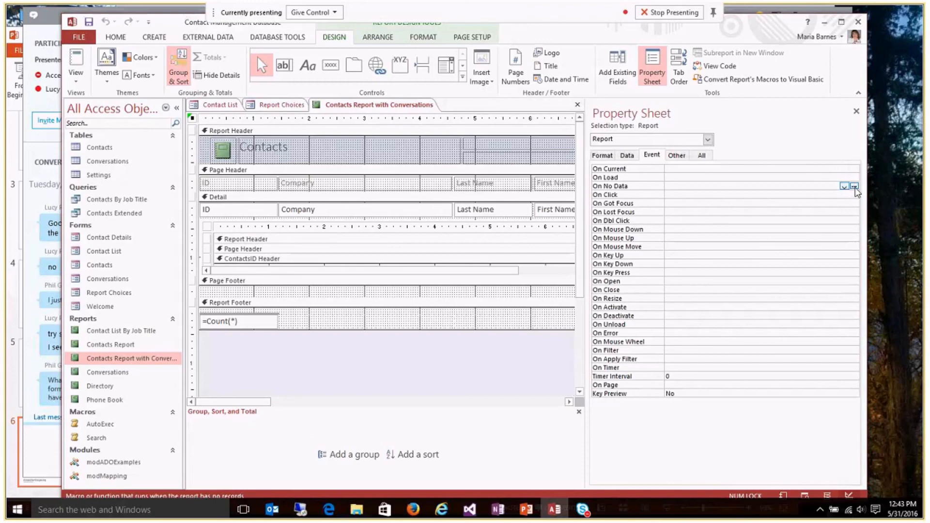
{"action": "left_click", "coordinate": [854, 187]}
{"action": "left_click", "coordinate": [453, 272]}
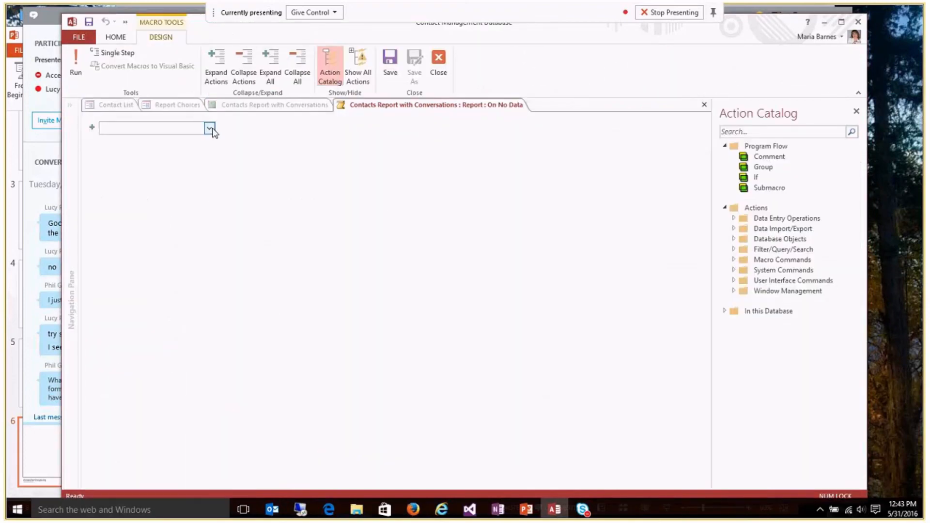
{"action": "left_click", "coordinate": [209, 128]}
{"action": "type", "text": "If"}
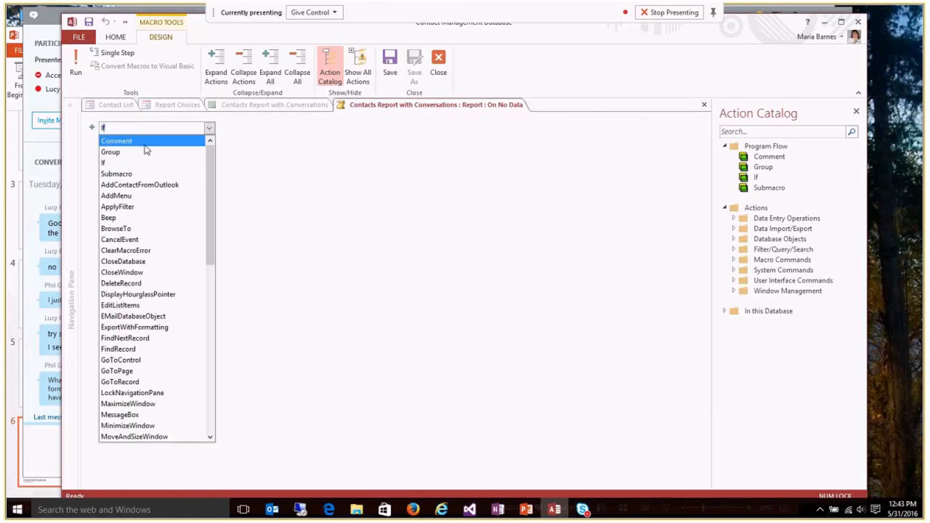
{"action": "left_click", "coordinate": [124, 164]}
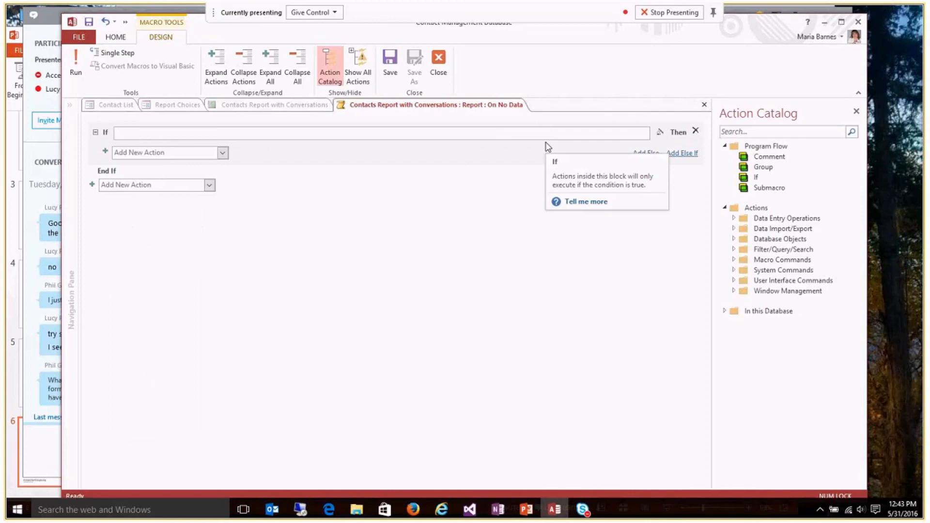
{"action": "left_click", "coordinate": [696, 132]}
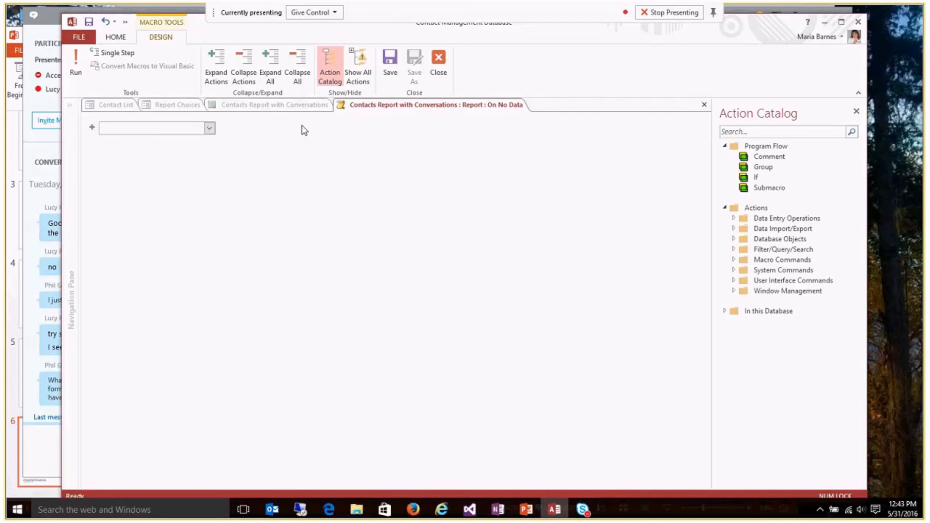
Add a MessageBox action with the message No Data Found to the On No Data macro, followed by a CancelEvent action
{"action": "left_click", "coordinate": [209, 128]}
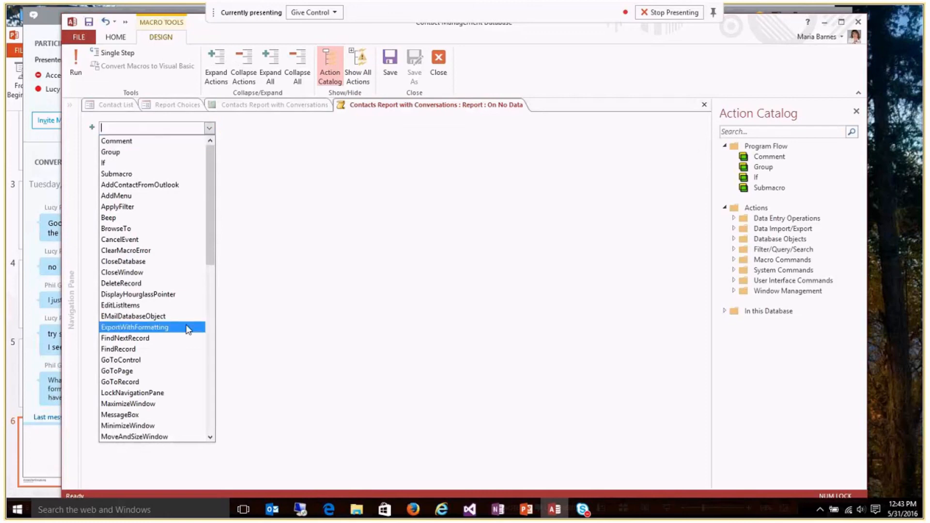
{"action": "left_click", "coordinate": [141, 415]}
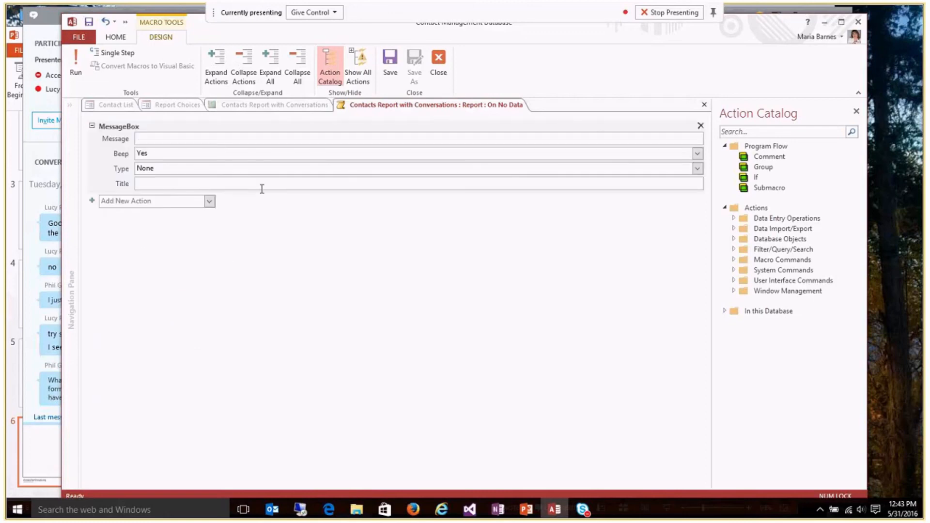
{"action": "type", "text": "No Data Found"}
{"action": "left_click", "coordinate": [209, 201]}
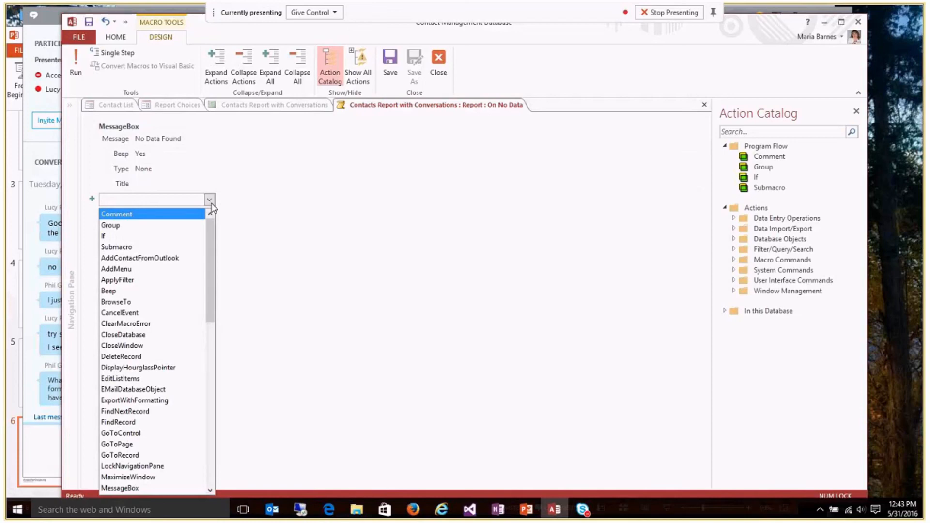
{"action": "left_click", "coordinate": [142, 312]}
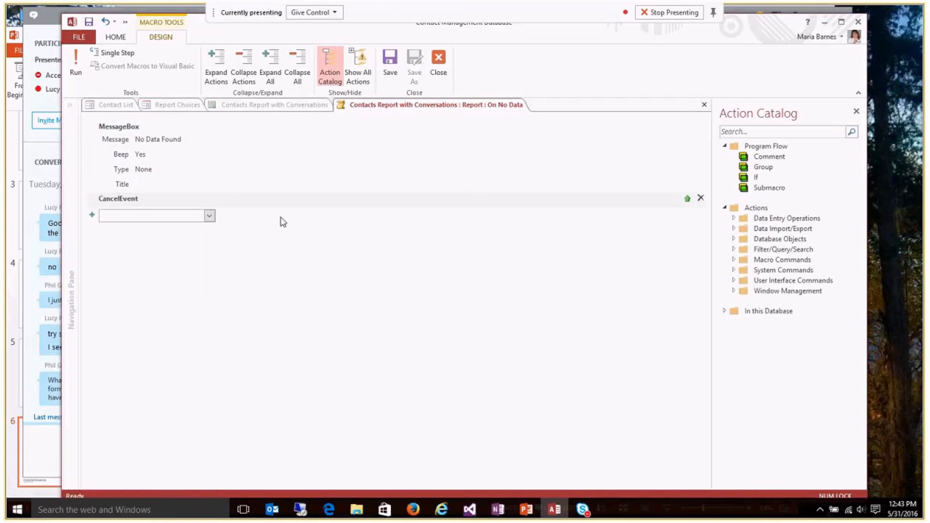
Close the On No Data macro and its report with the changes saved, and close the Report Choices form design
{"action": "left_click", "coordinate": [439, 65]}
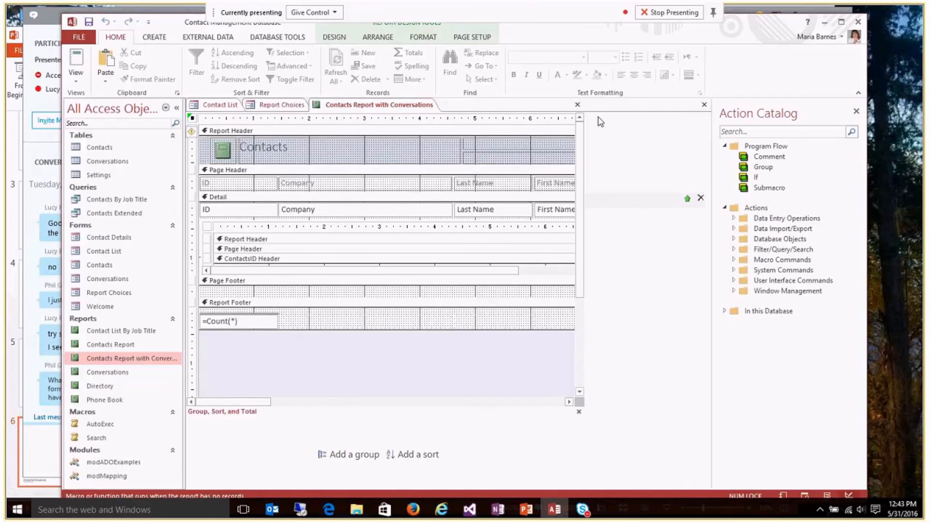
{"action": "left_click", "coordinate": [577, 105]}
{"action": "left_click", "coordinate": [428, 289]}
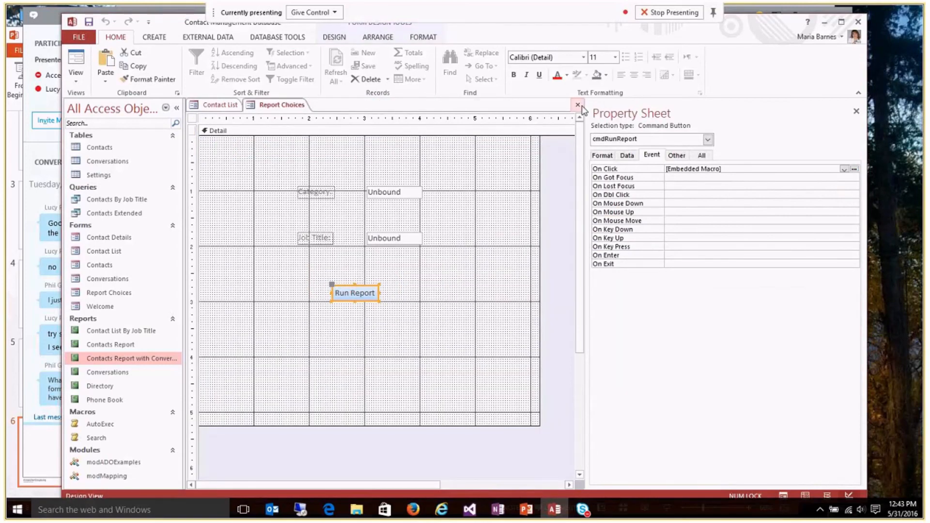
{"action": "left_click", "coordinate": [578, 105]}
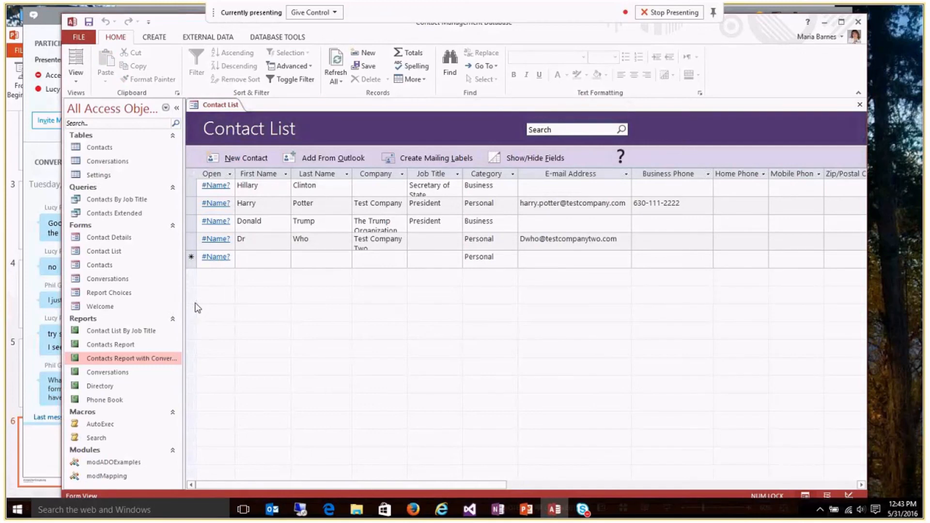
Open the Report Choices form, run the report with the nonsense Category tkospet, and dismiss the resulting message box
{"action": "double_click", "coordinate": [111, 293]}
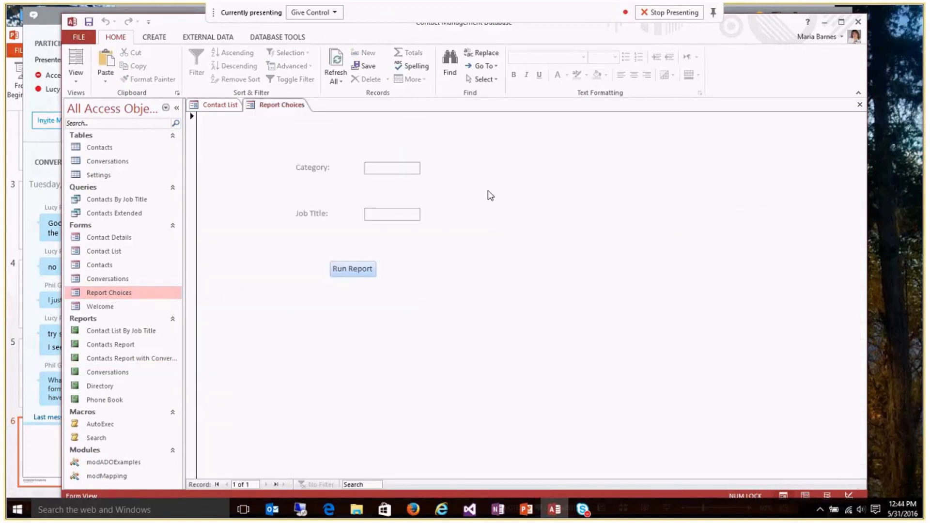
{"action": "type", "text": "tkospet"}
{"action": "left_click", "coordinate": [358, 273]}
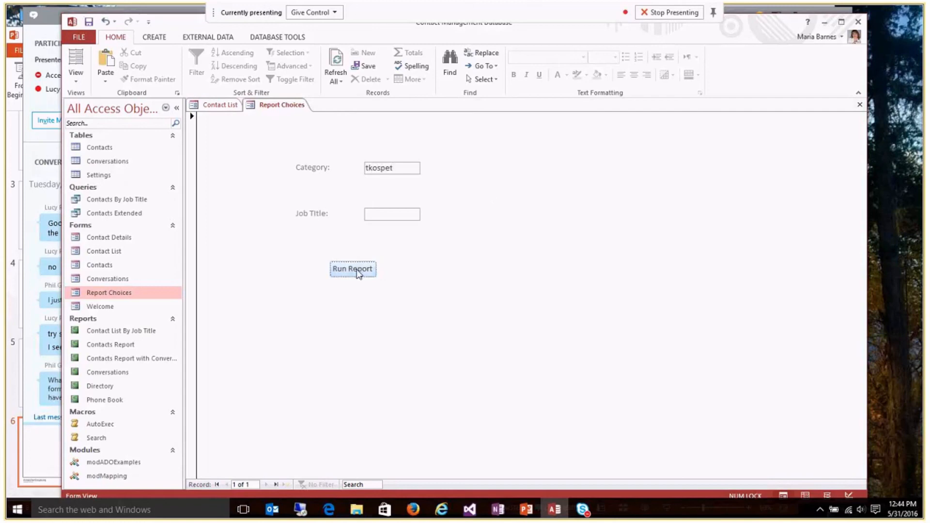
{"action": "left_click", "coordinate": [358, 274]}
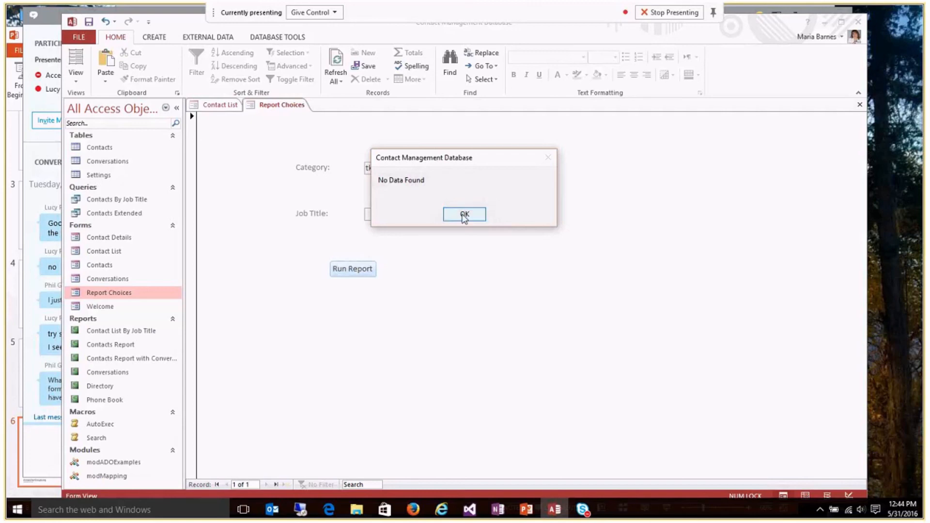
{"action": "left_click", "coordinate": [464, 215]}
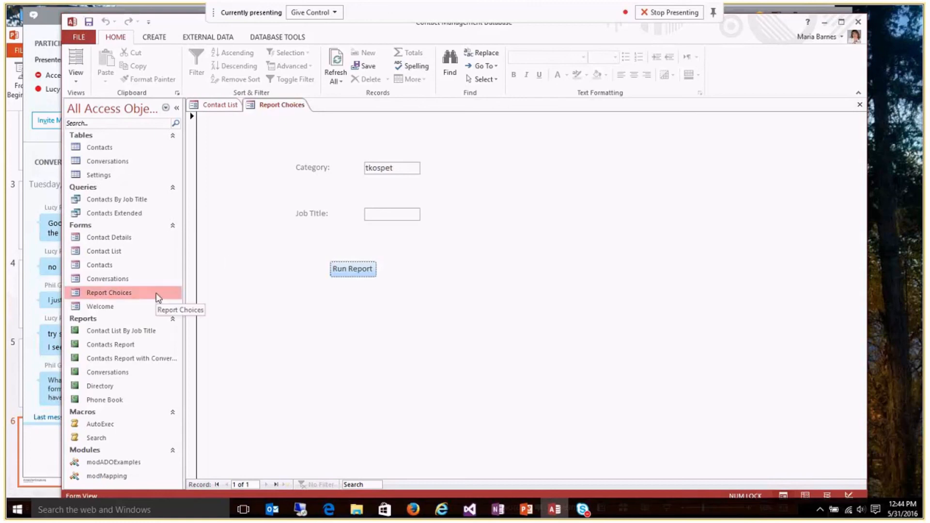
{"action": "left_click", "coordinate": [146, 349]}
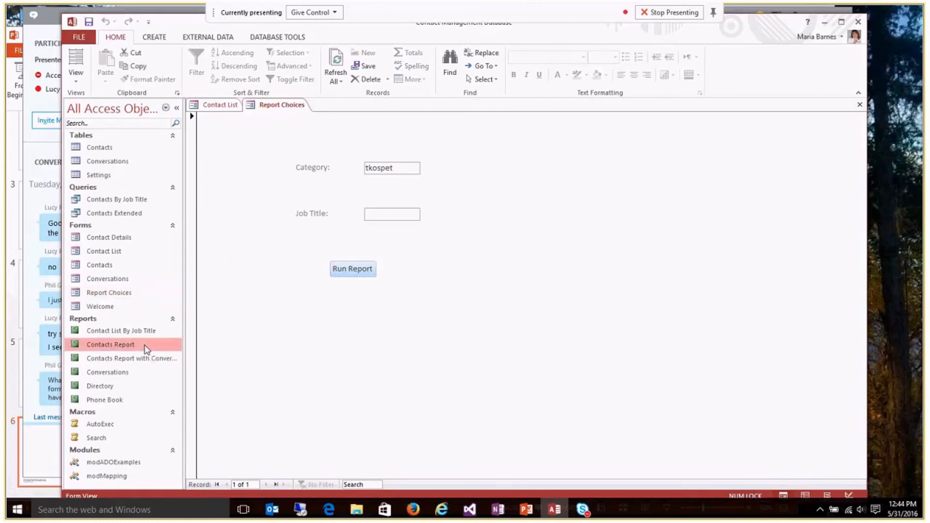
{"action": "right_click", "coordinate": [146, 349]}
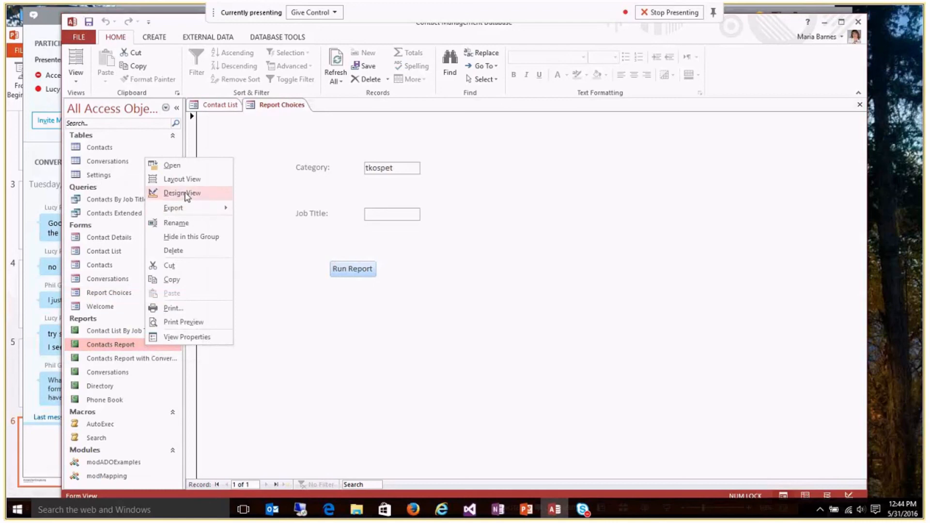
{"action": "left_click", "coordinate": [186, 196]}
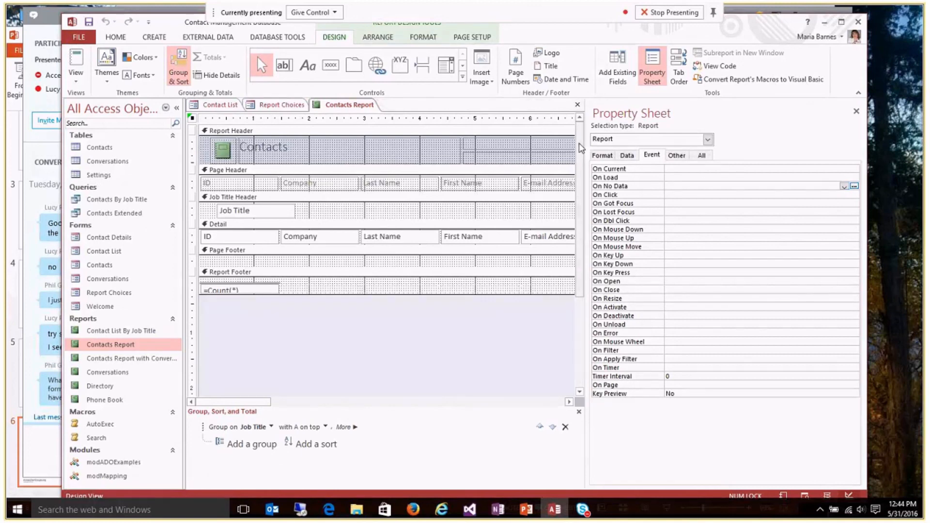
{"action": "left_click", "coordinate": [577, 104]}
Open Contacts Report with Conversations in Design View, review its On No Data macro, and close both the macro and the report
{"action": "right_click", "coordinate": [131, 358]}
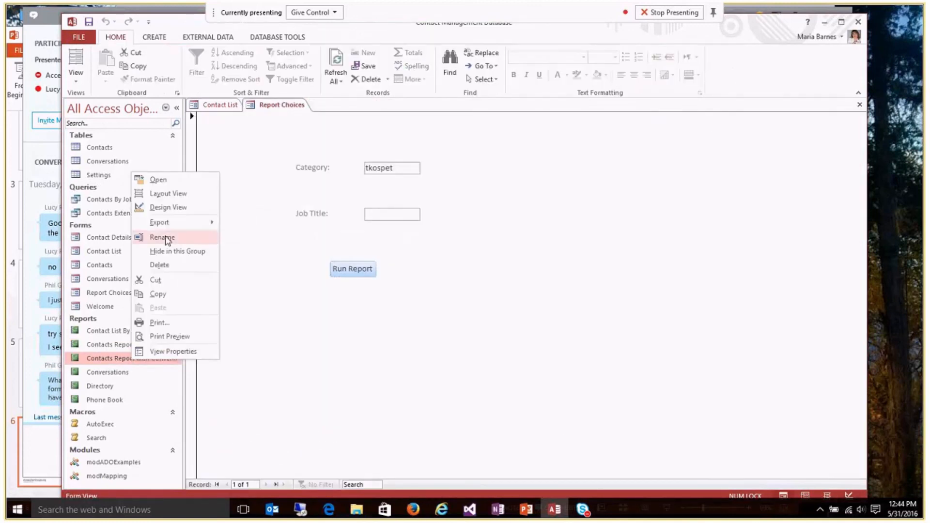
{"action": "left_click", "coordinate": [167, 211]}
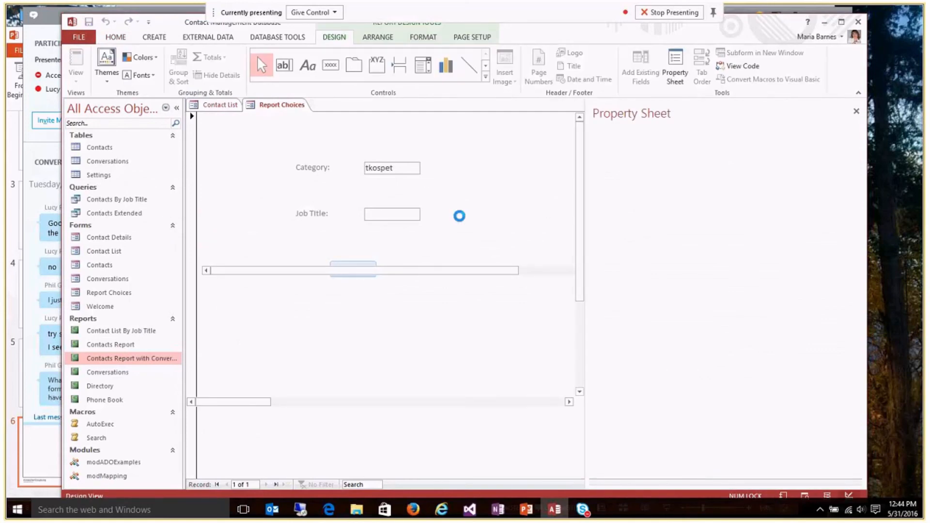
{"action": "left_click", "coordinate": [706, 186]}
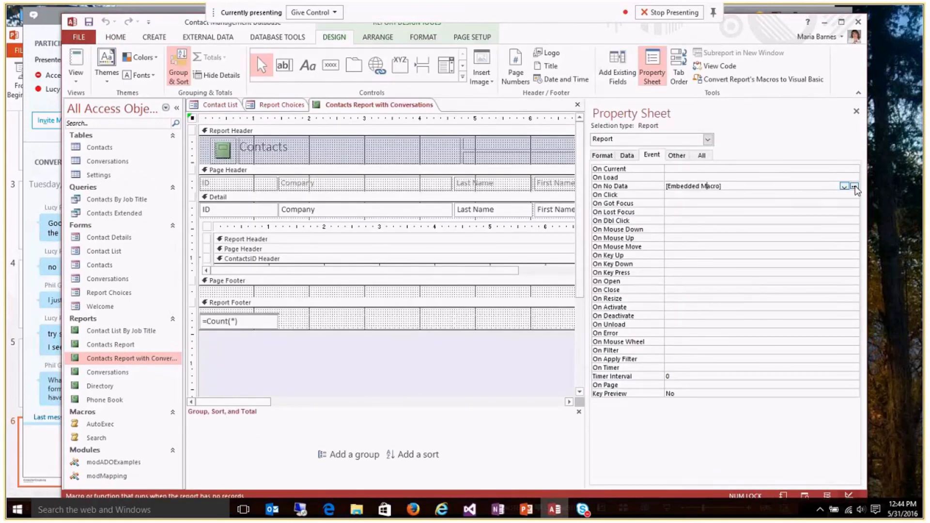
{"action": "left_click", "coordinate": [854, 186]}
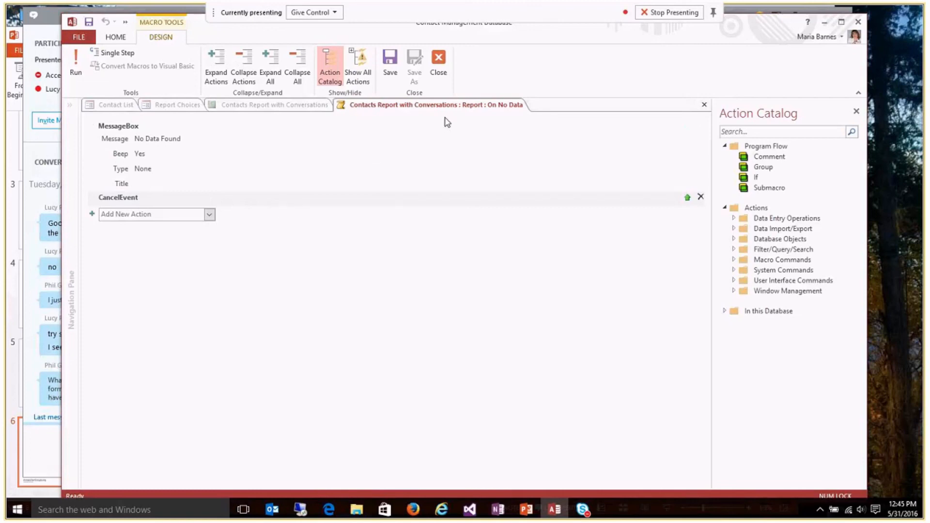
{"action": "left_click", "coordinate": [439, 62]}
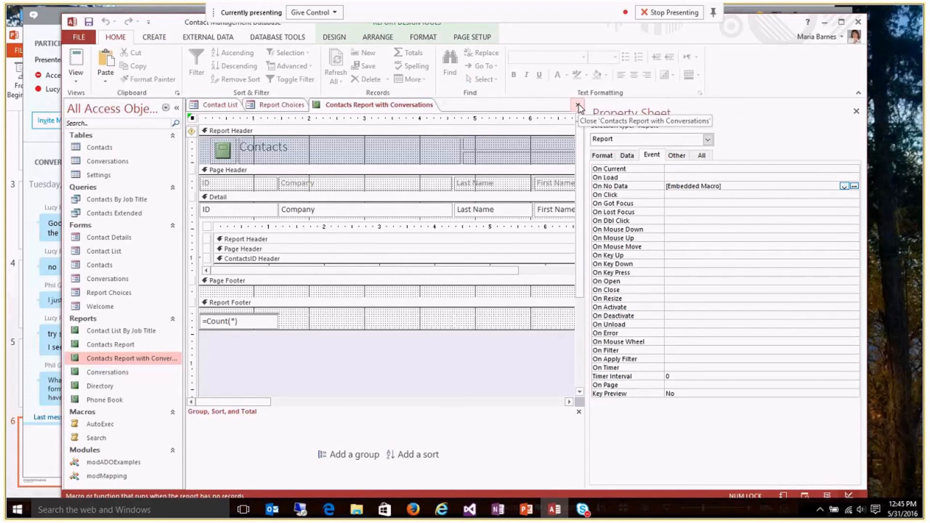
{"action": "left_click", "coordinate": [578, 105]}
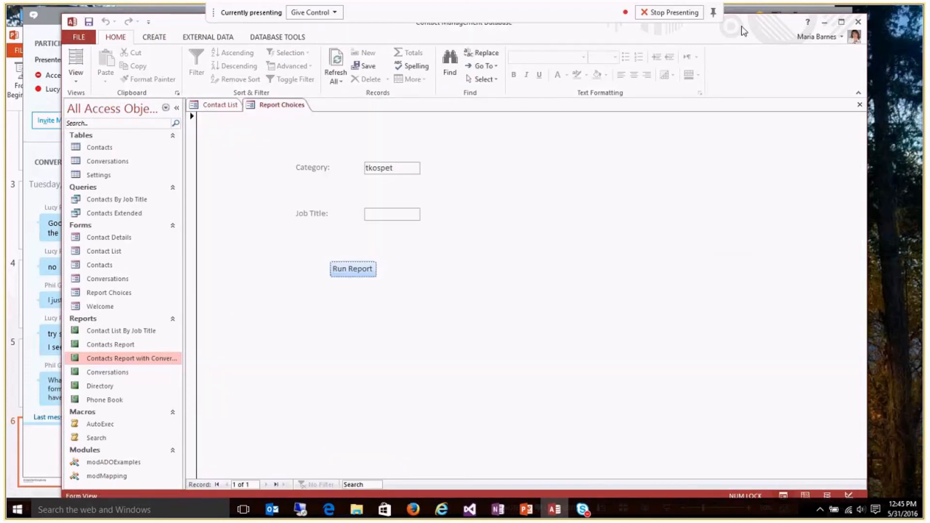
Move the database window aside and minimize it to bring the Skype meeting window into view
{"action": "left_click_drag", "start_coordinate": [744, 31], "coordinate": [778, 40]}
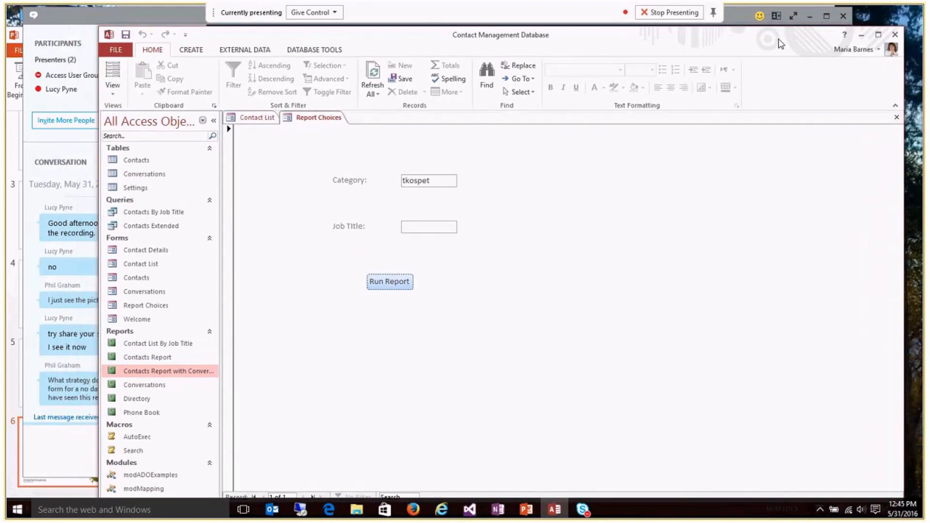
{"action": "left_click", "coordinate": [861, 37]}
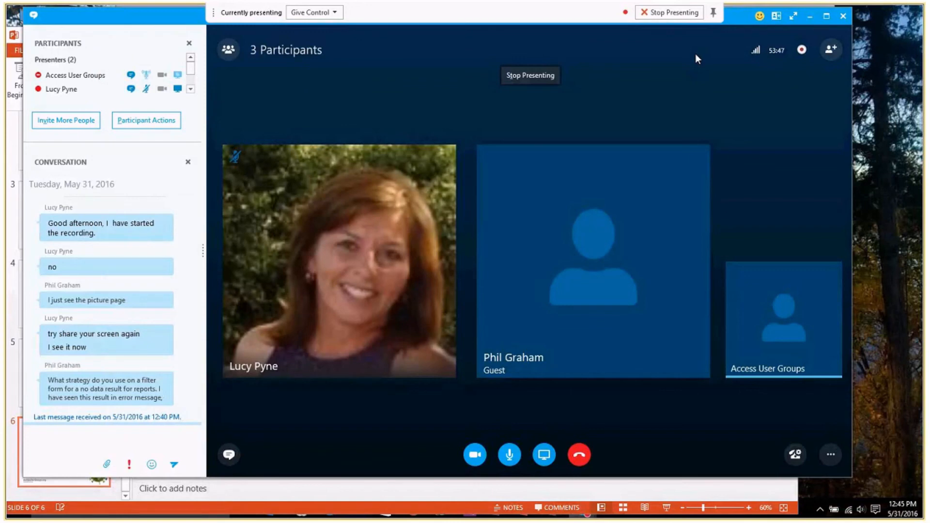